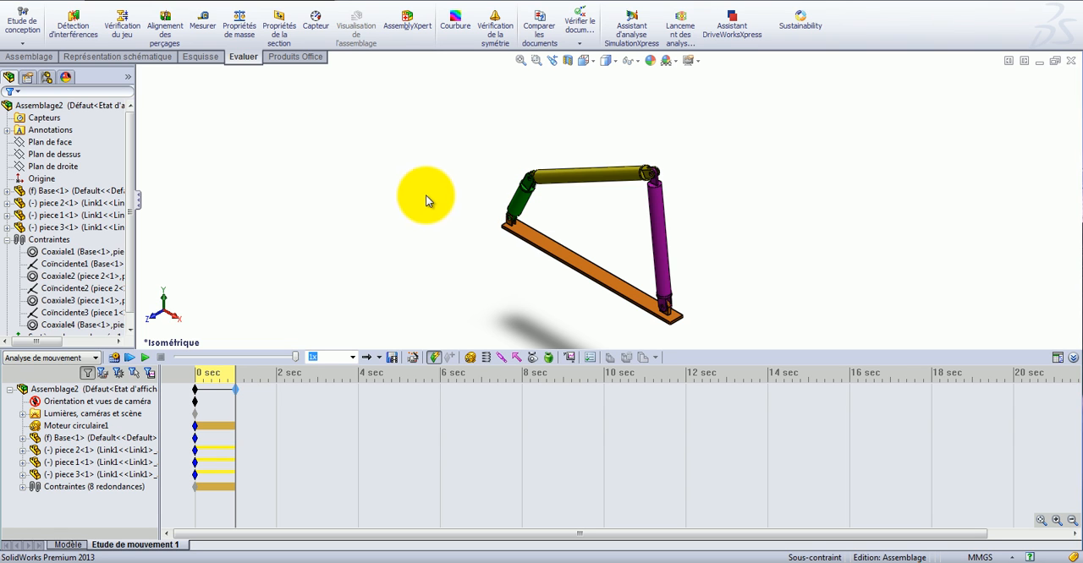
Create a result plot of the Z component of angular velocity (Vitesse angulaire, Composante Z) for the yellow link's cylindrical face.
{"action": "left_click", "coordinate": [570, 357]}
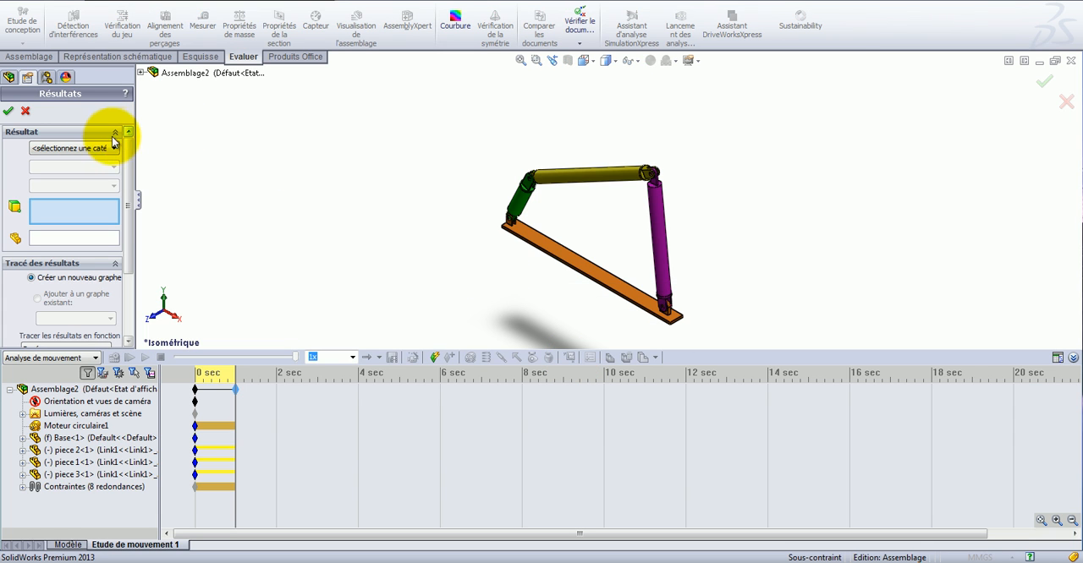
{"action": "left_click", "coordinate": [94, 148]}
{"action": "left_click", "coordinate": [95, 169]}
{"action": "left_click", "coordinate": [88, 170]}
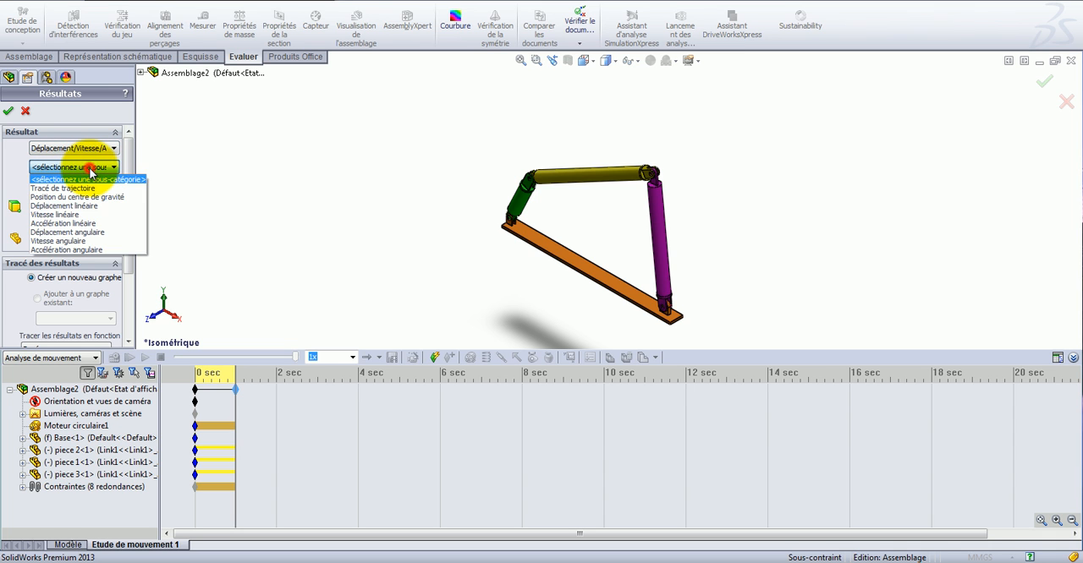
{"action": "left_click", "coordinate": [85, 242]}
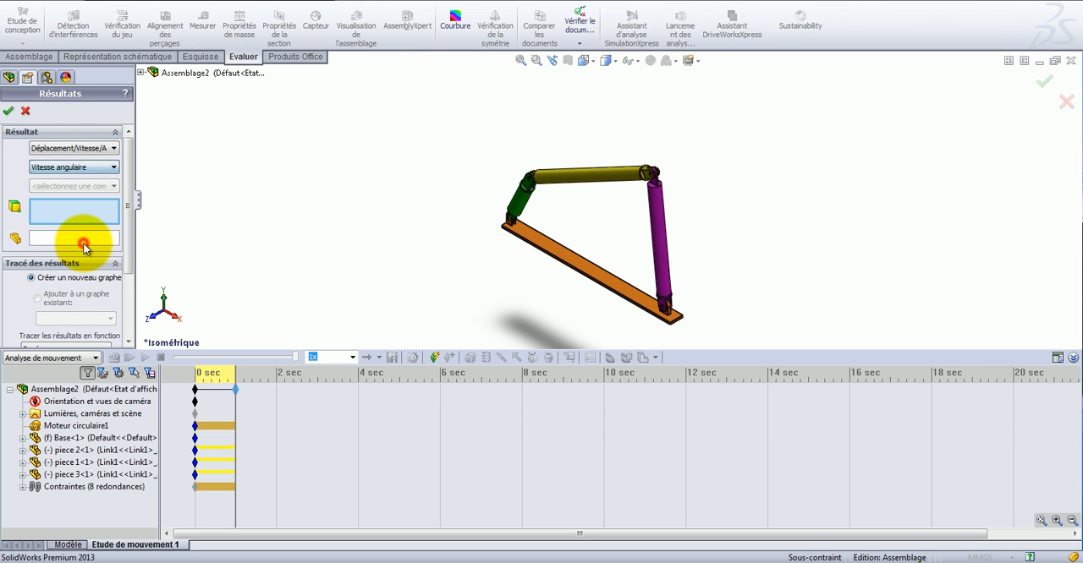
{"action": "left_click", "coordinate": [94, 187]}
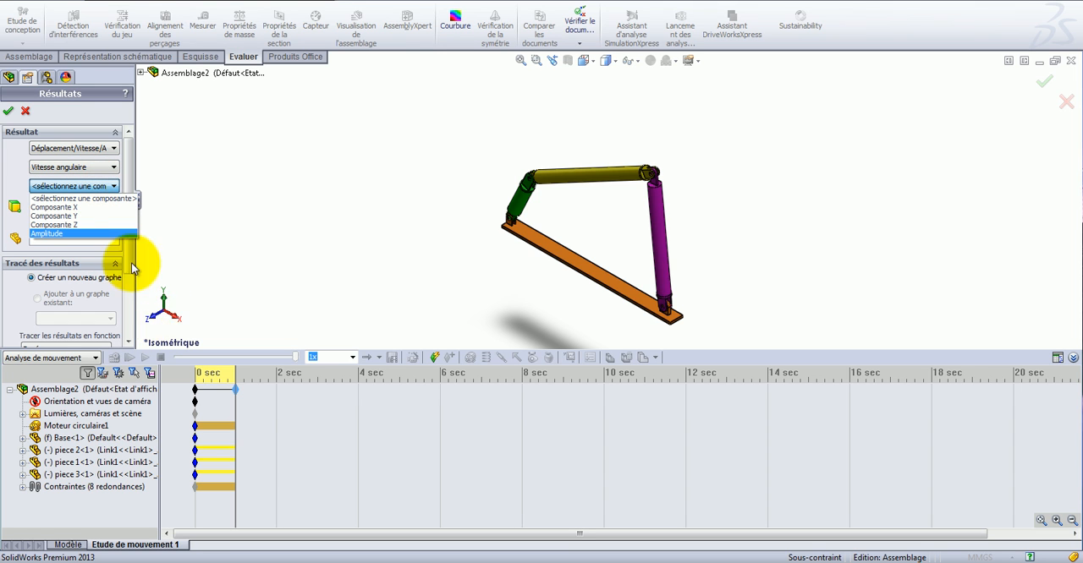
{"action": "left_click", "coordinate": [98, 225]}
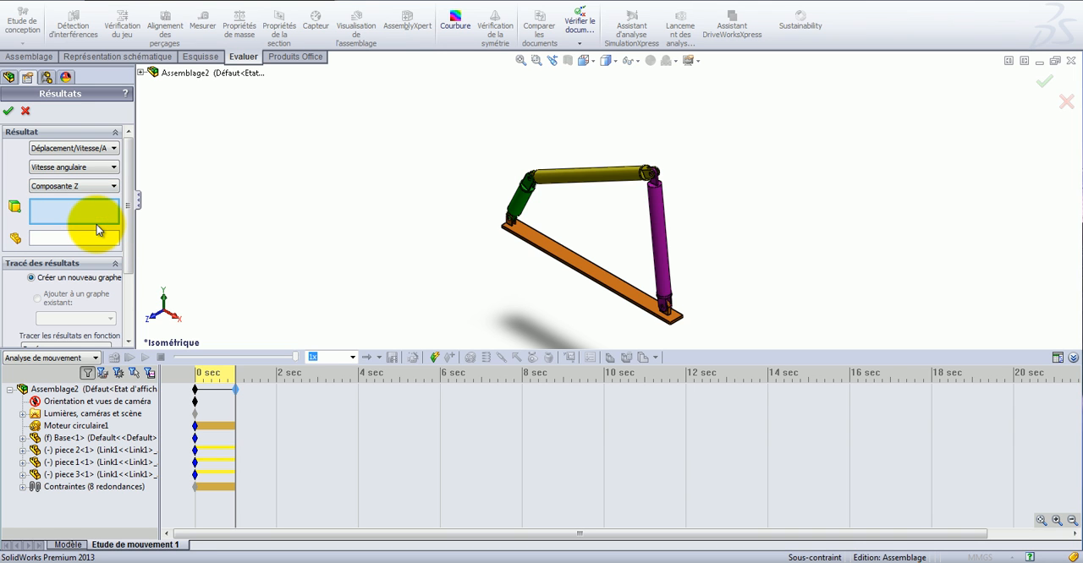
{"action": "left_click", "coordinate": [584, 180]}
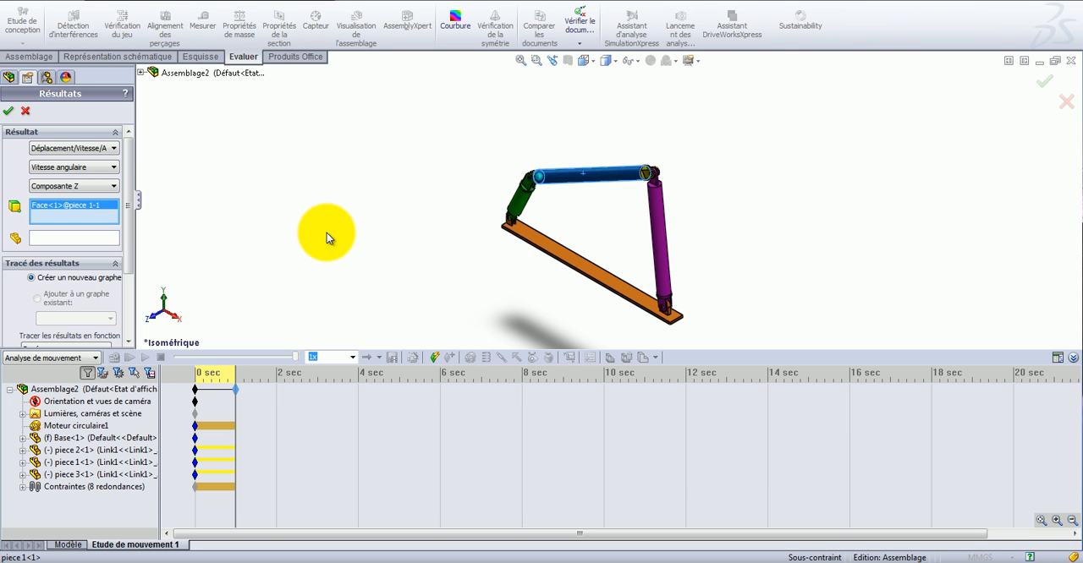
{"action": "left_click", "coordinate": [8, 111]}
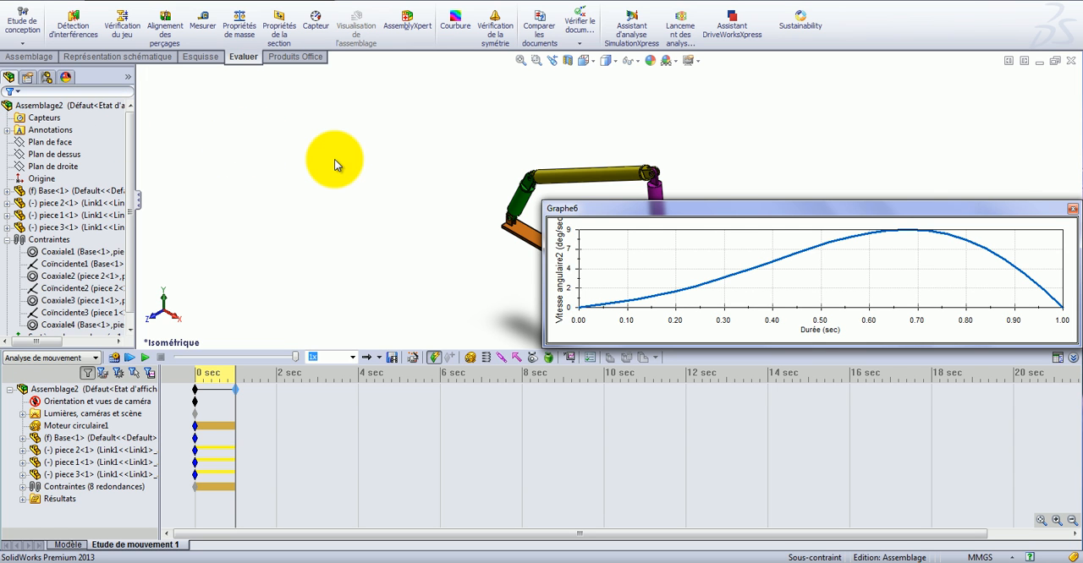
Make the angular velocity graph window narrower and taller, and place it beside the mechanism near the viewport's upper corner.
{"action": "left_click_drag", "start_coordinate": [544, 278], "coordinate": [798, 270]}
{"action": "left_click_drag", "start_coordinate": [997, 210], "coordinate": [976, 107]}
{"action": "left_click_drag", "start_coordinate": [927, 242], "coordinate": [927, 282]}
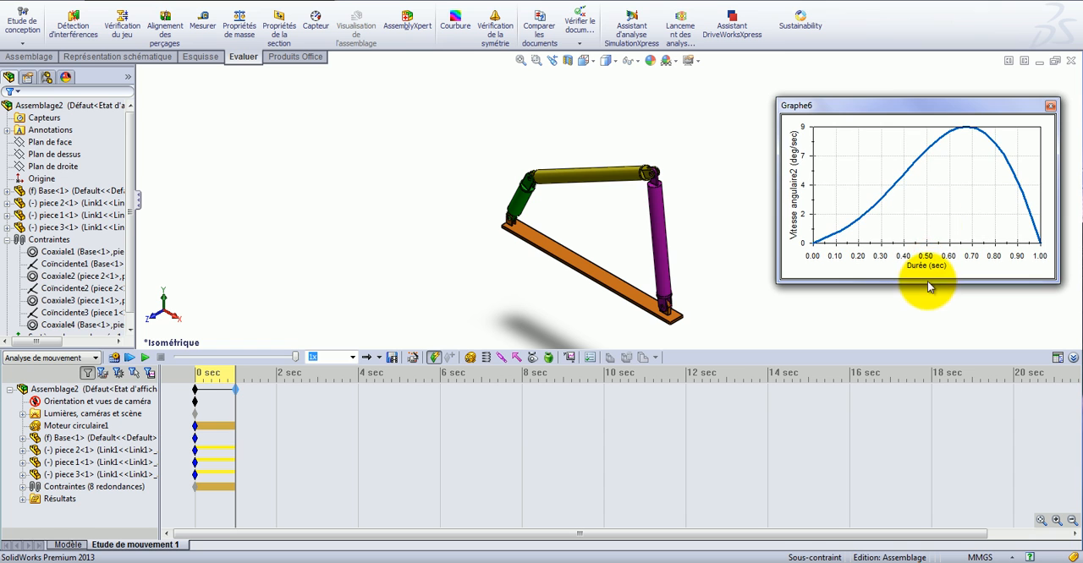
{"action": "left_click_drag", "start_coordinate": [916, 108], "coordinate": [930, 74]}
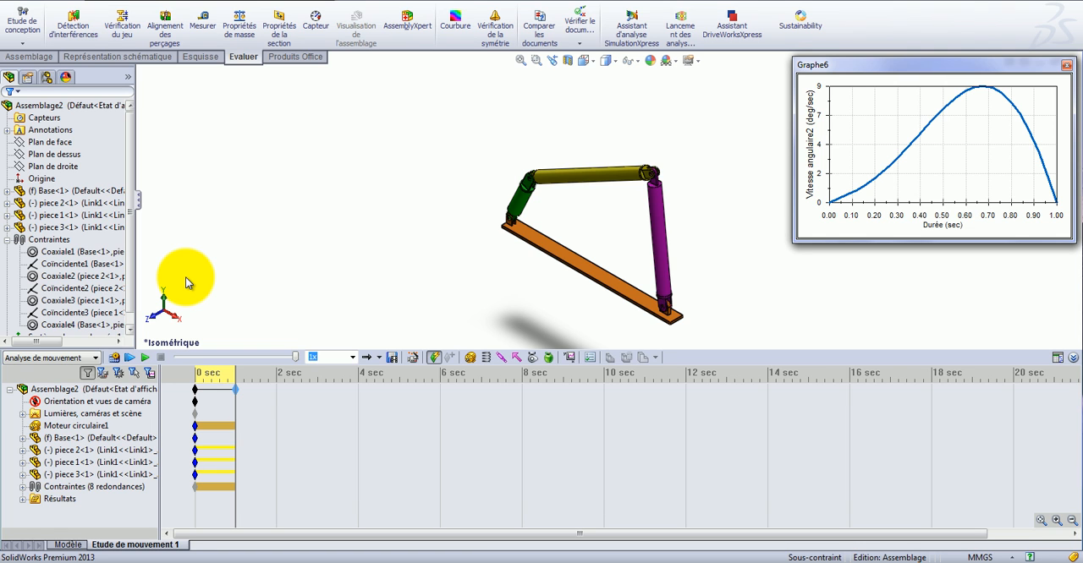
Create a result plot of the Z component of angular acceleration (Accélération angulaire, Composante Z) for the yellow link's cylindrical face.
{"action": "left_click", "coordinate": [571, 362]}
{"action": "left_click", "coordinate": [79, 149]}
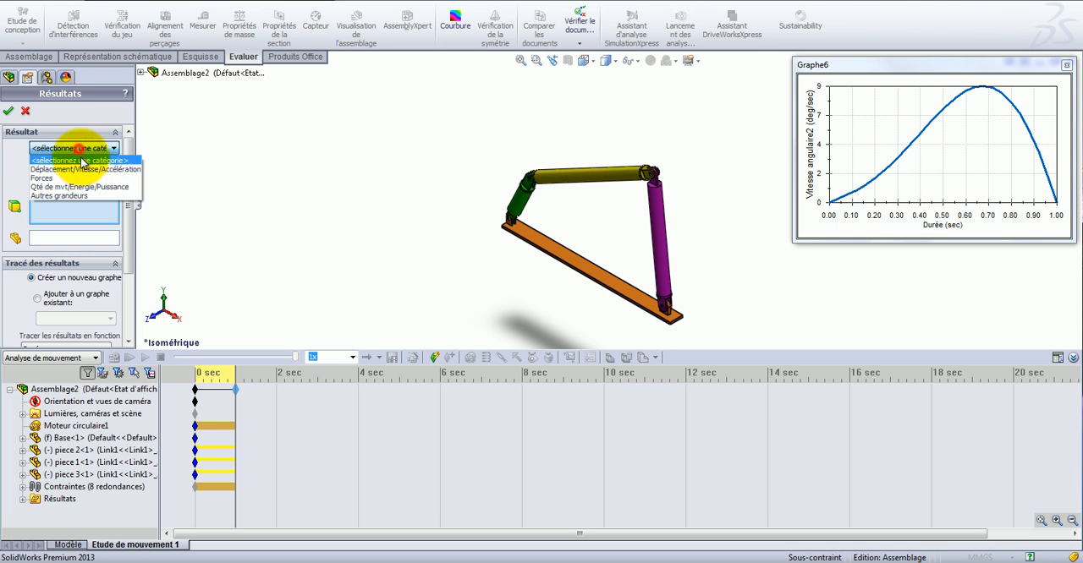
{"action": "left_click", "coordinate": [80, 158]}
{"action": "left_click", "coordinate": [85, 167]}
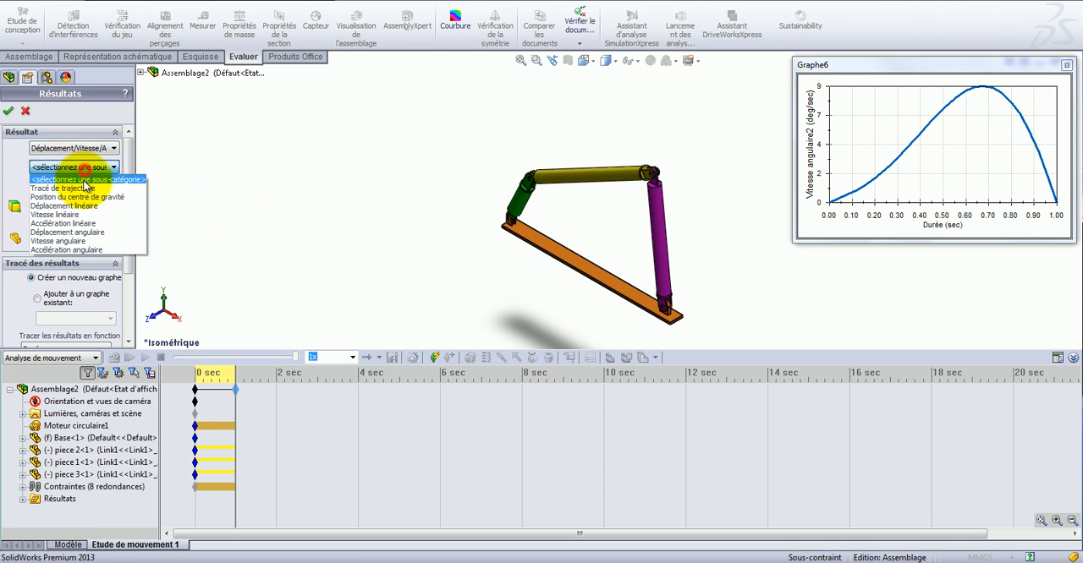
{"action": "left_click", "coordinate": [80, 248]}
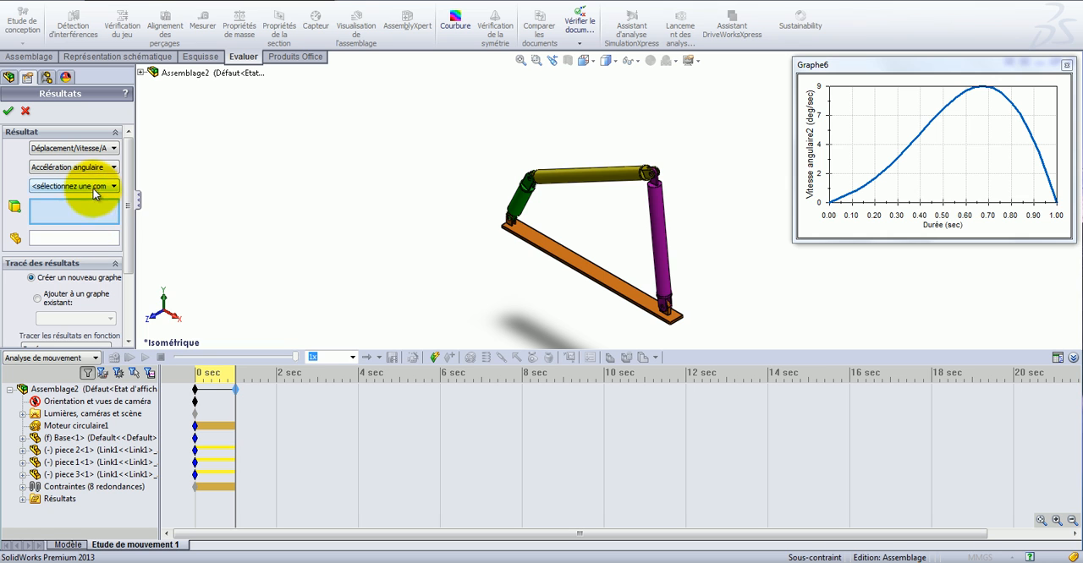
{"action": "left_click", "coordinate": [95, 194]}
{"action": "left_click", "coordinate": [89, 223]}
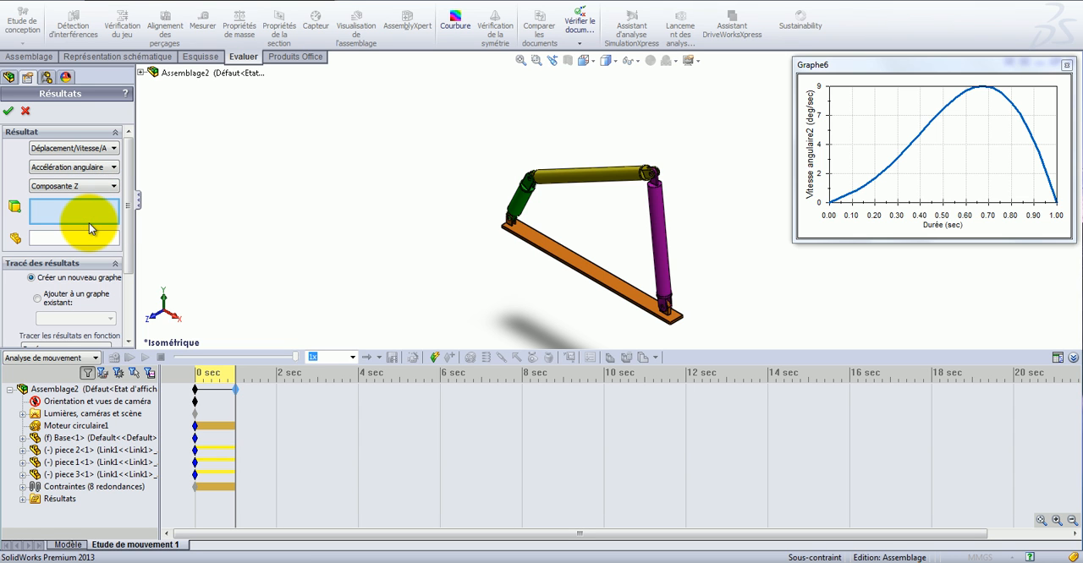
{"action": "left_click", "coordinate": [571, 183]}
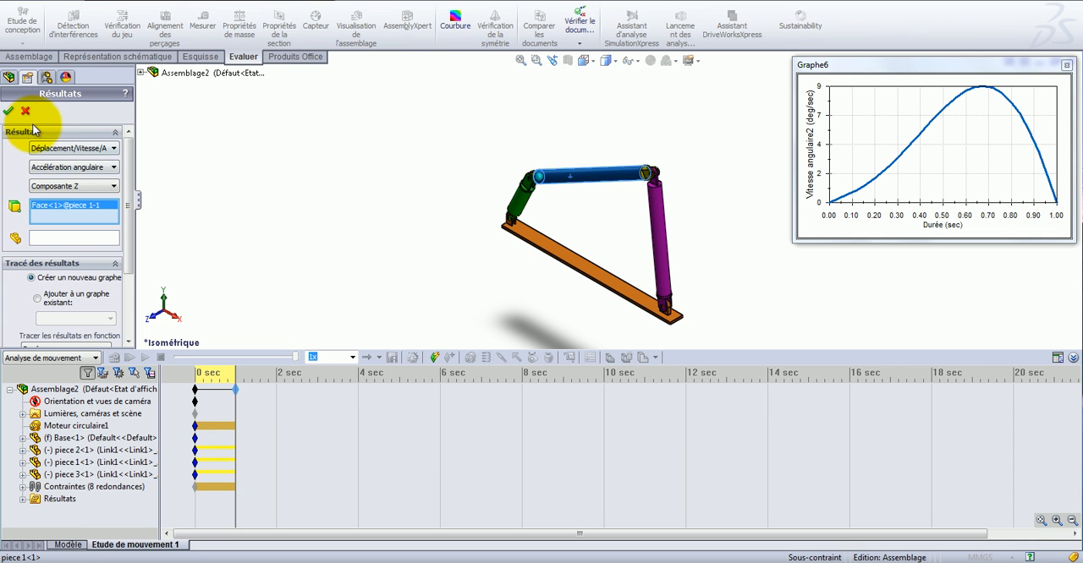
{"action": "left_click", "coordinate": [10, 112]}
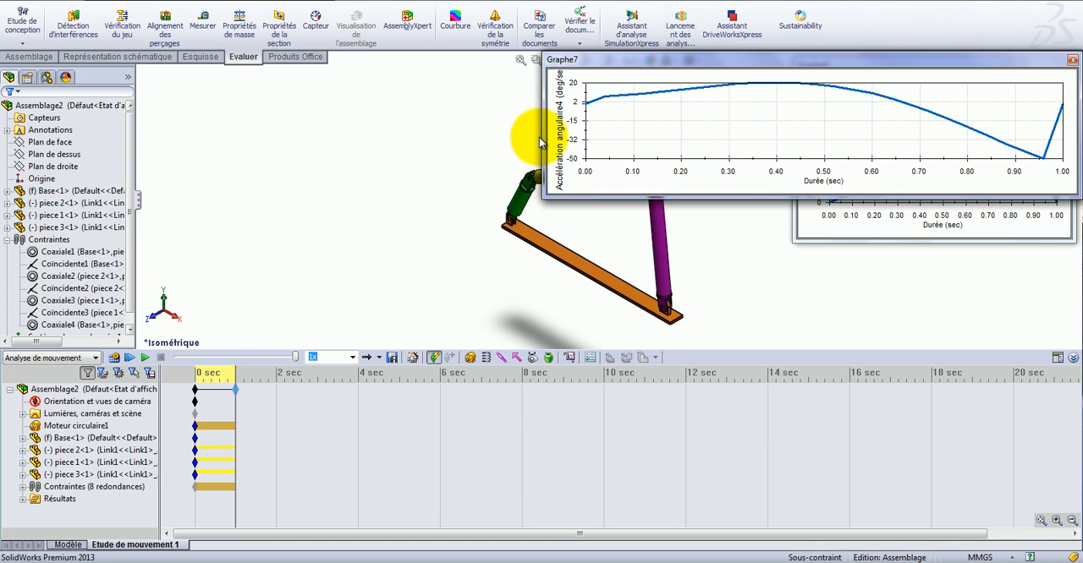
Resize the angular acceleration graph to match the velocity graph and place it directly below that graph.
{"action": "left_click_drag", "start_coordinate": [543, 138], "coordinate": [794, 143]}
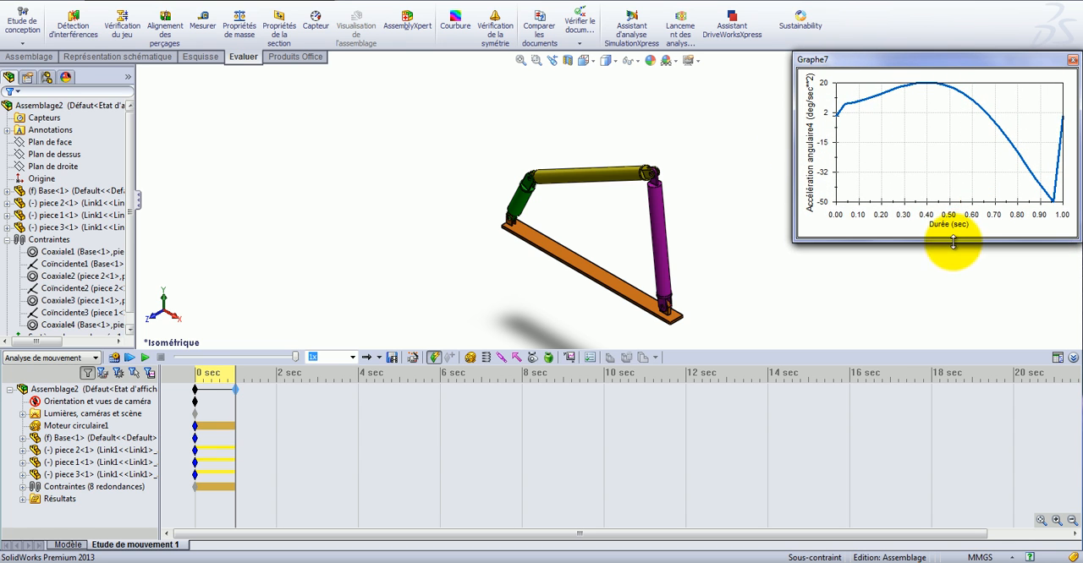
{"action": "left_click_drag", "start_coordinate": [930, 61], "coordinate": [922, 257]}
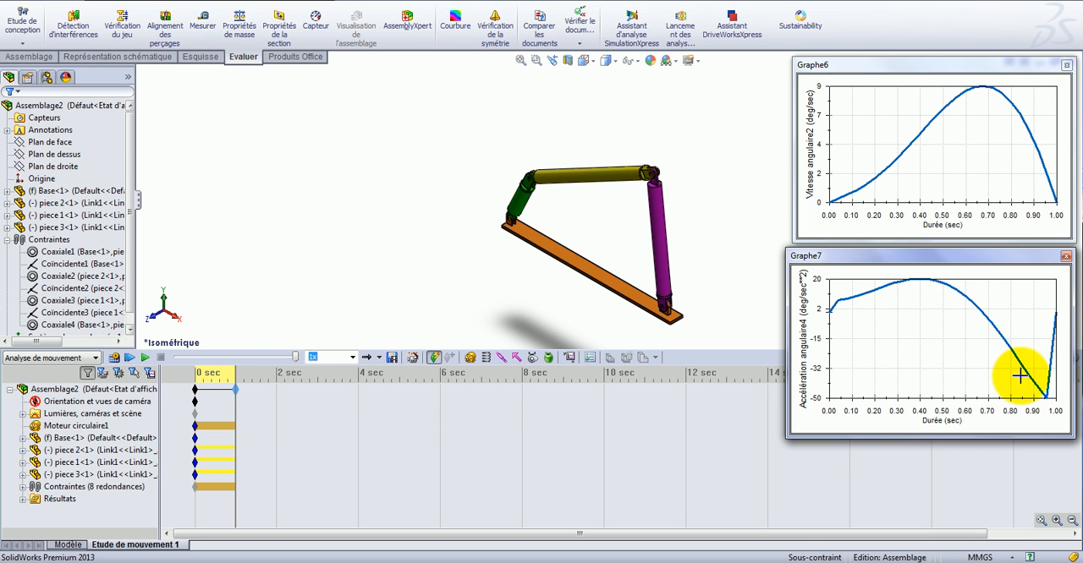
{"action": "mouse_move", "coordinate": [1025, 375]}
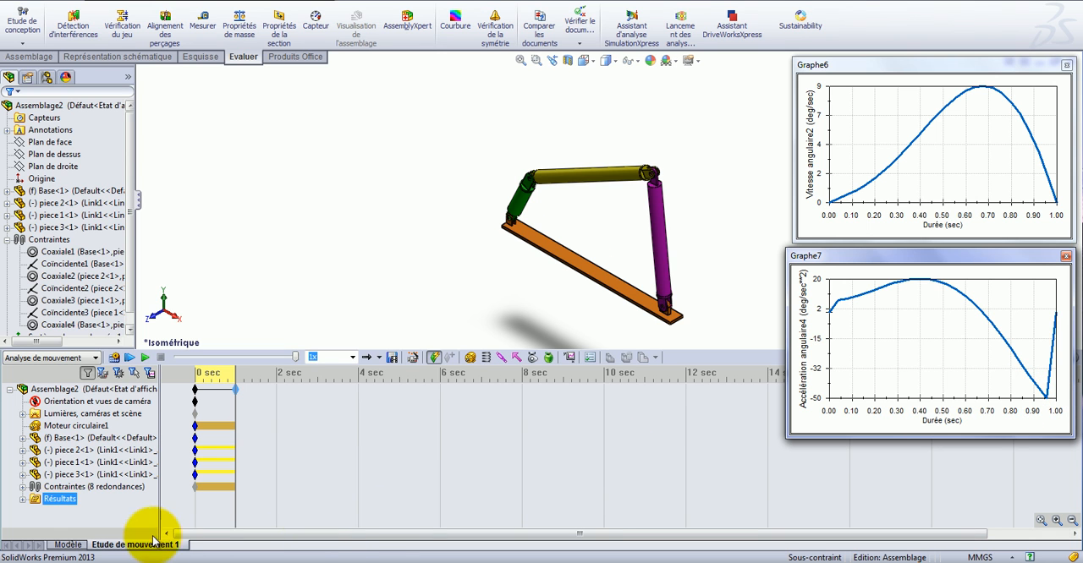
Expand the motion study's Résultats folder to list the saved plots, and close both graph windows.
{"action": "left_click", "coordinate": [61, 475]}
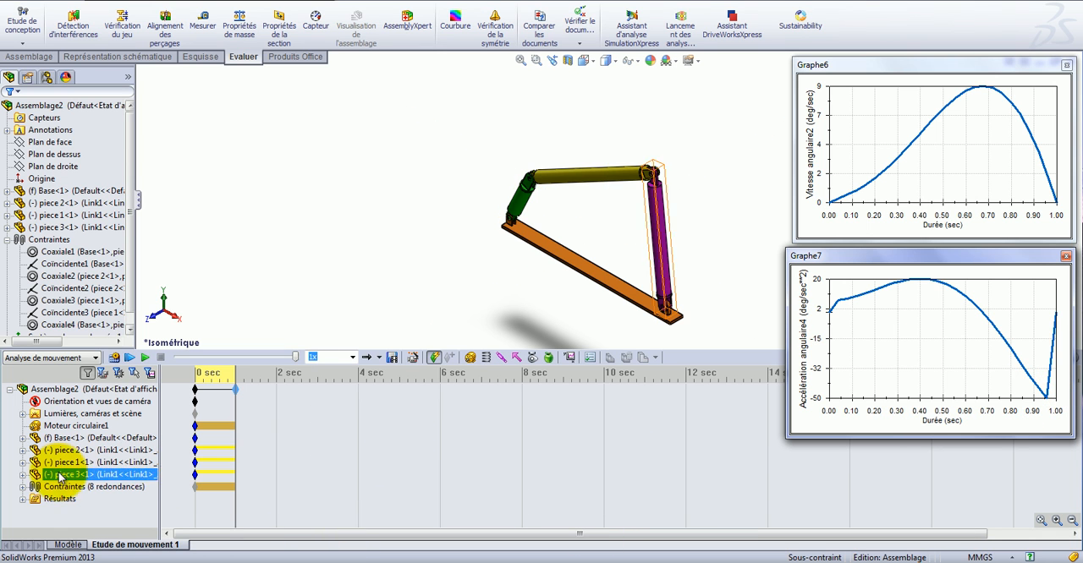
{"action": "left_click", "coordinate": [23, 500]}
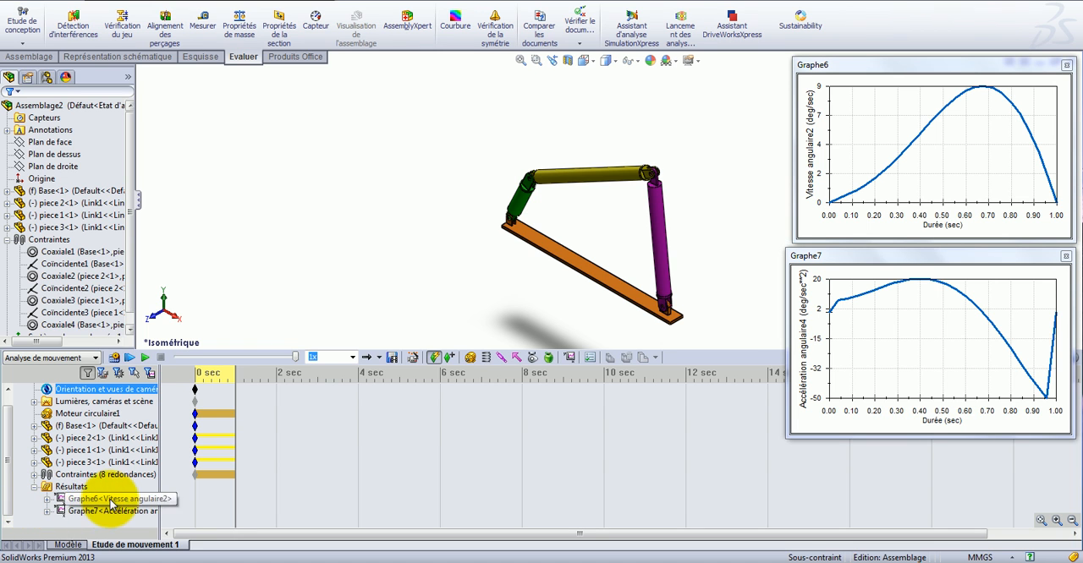
{"action": "left_click", "coordinate": [82, 488]}
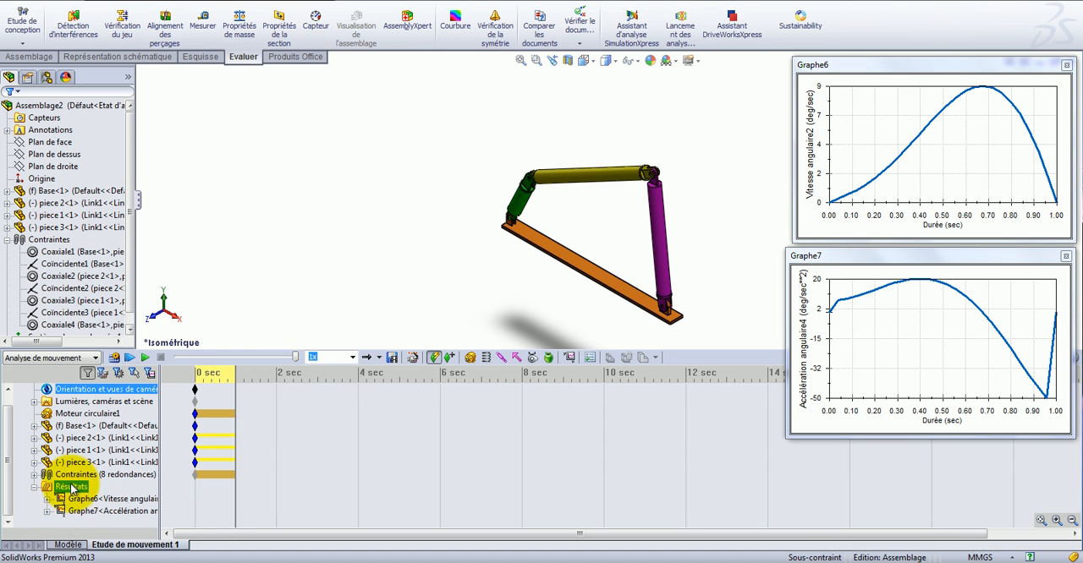
{"action": "left_click", "coordinate": [1066, 65]}
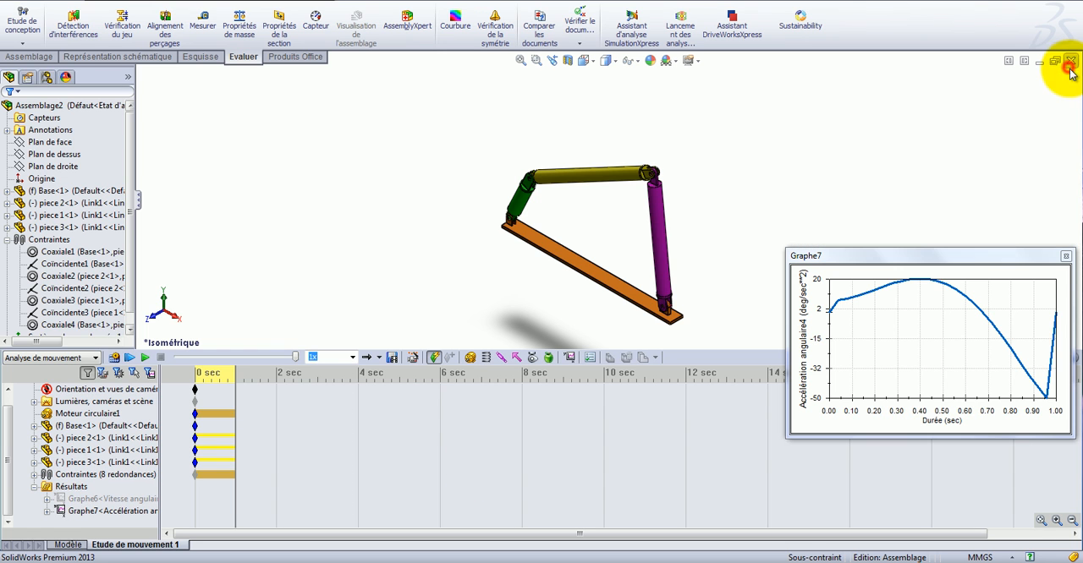
{"action": "left_click", "coordinate": [1066, 256]}
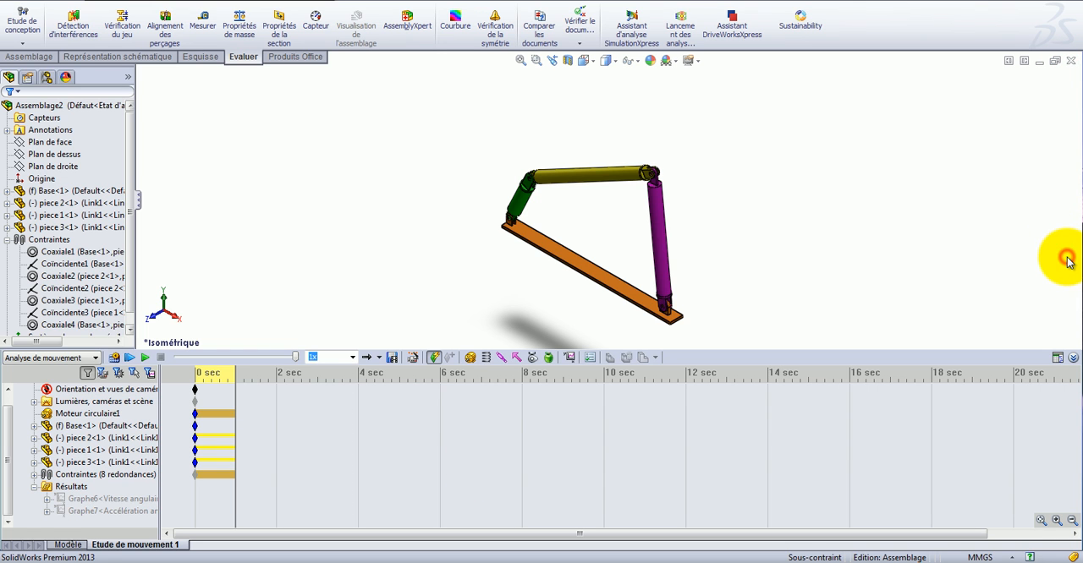
Redisplay the saved angular velocity graph from the Résultats folder and close it again.
{"action": "right_click", "coordinate": [108, 506]}
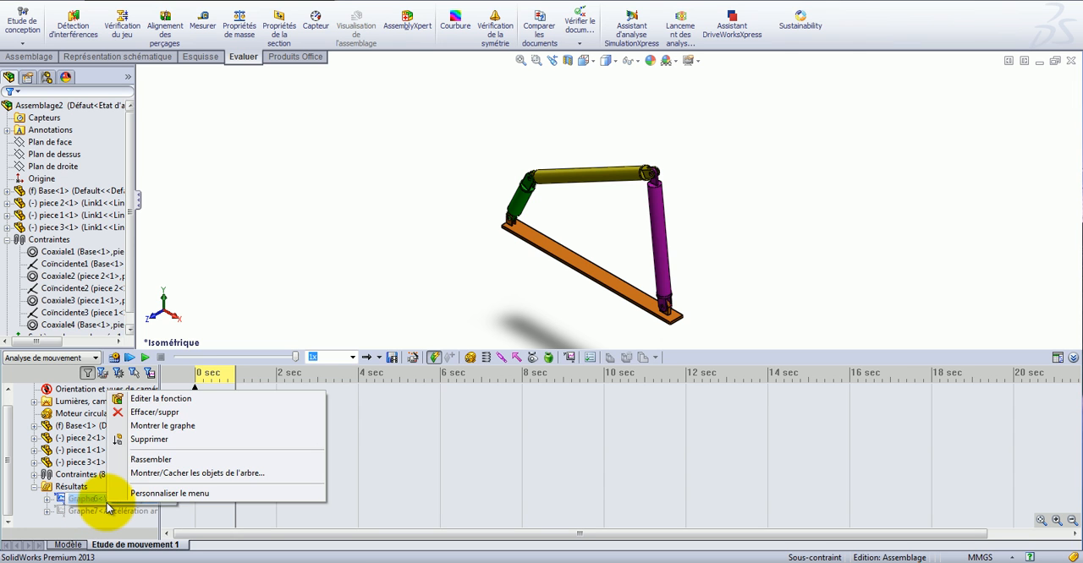
{"action": "left_click", "coordinate": [163, 428]}
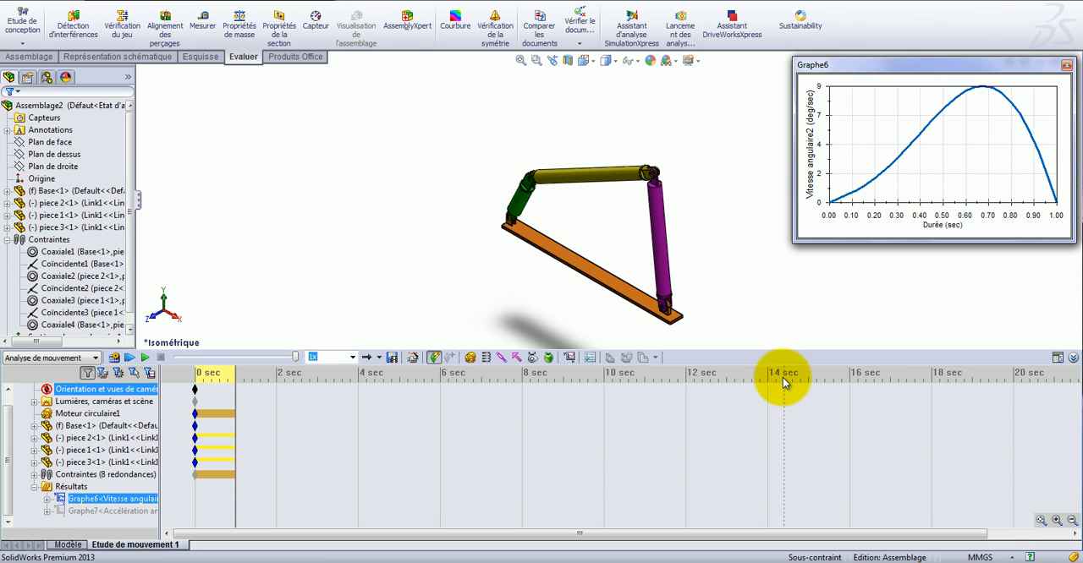
{"action": "left_click", "coordinate": [1068, 68]}
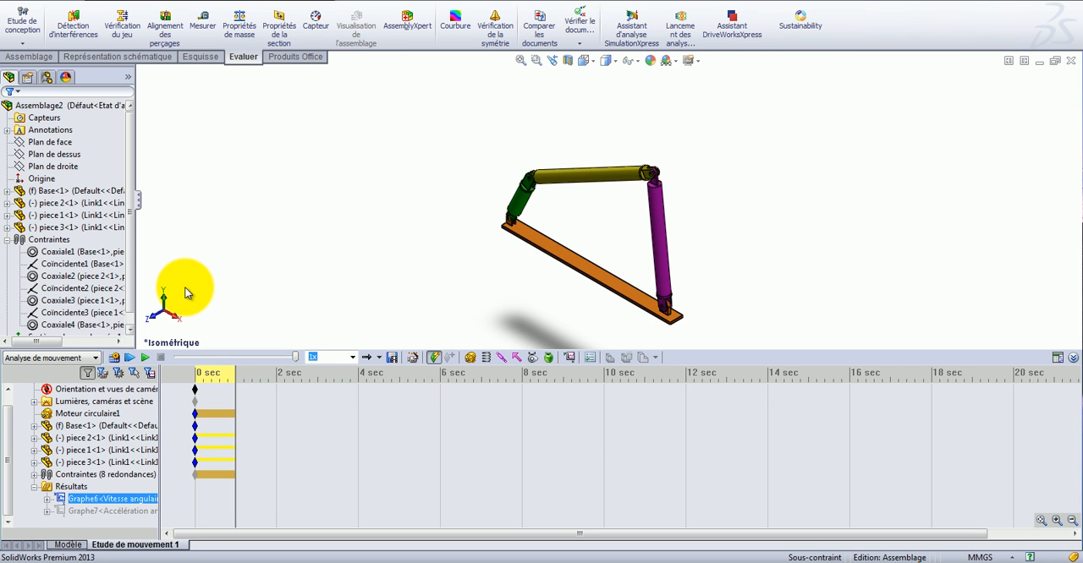
Create a plot of the Z component of angular acceleration between the cylindrical faces of the yellow link and the purple link.
{"action": "left_click", "coordinate": [570, 357]}
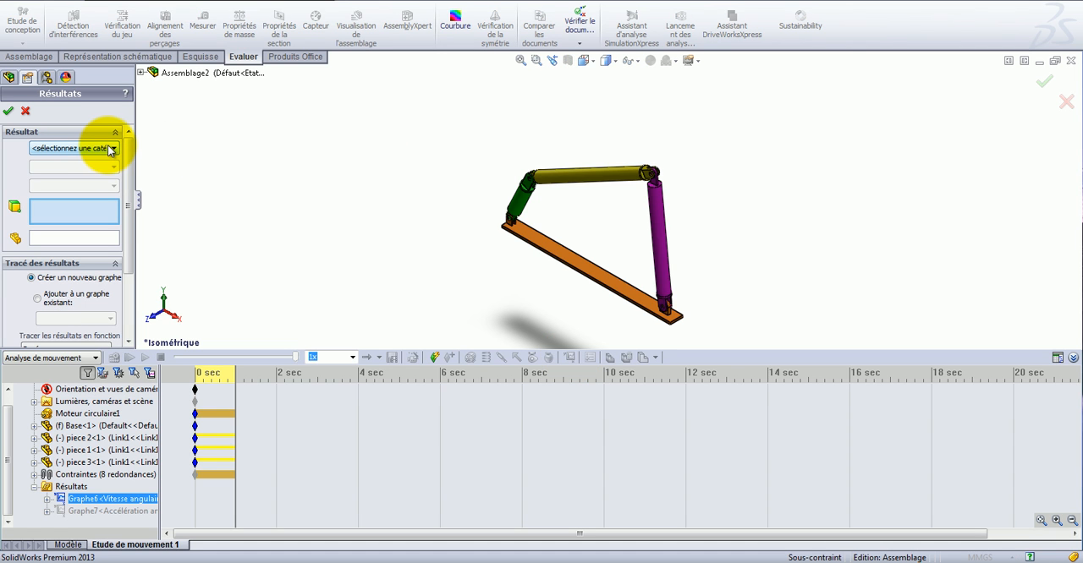
{"action": "left_click", "coordinate": [110, 149]}
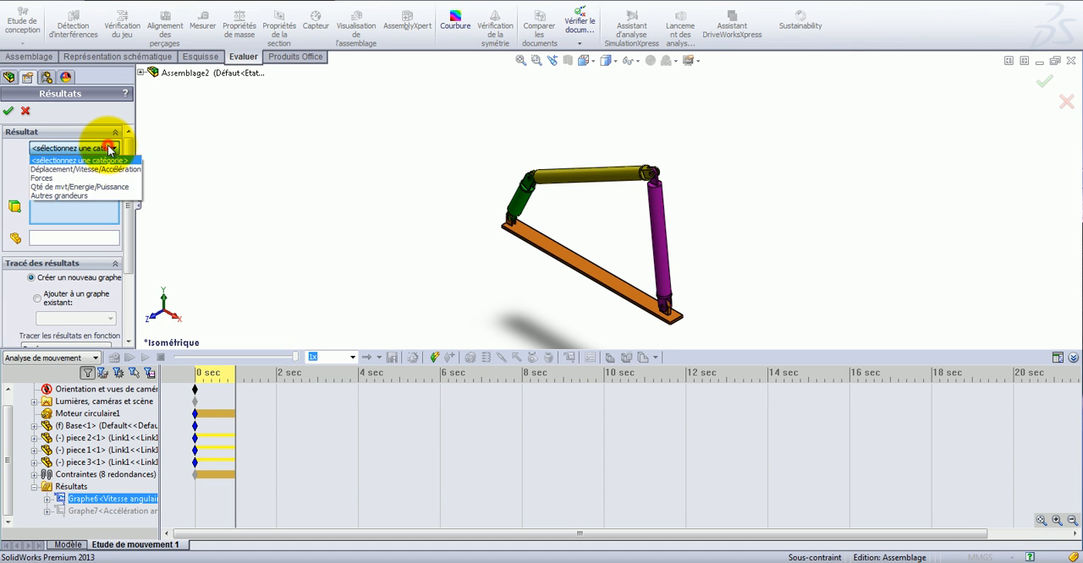
{"action": "left_click", "coordinate": [107, 170]}
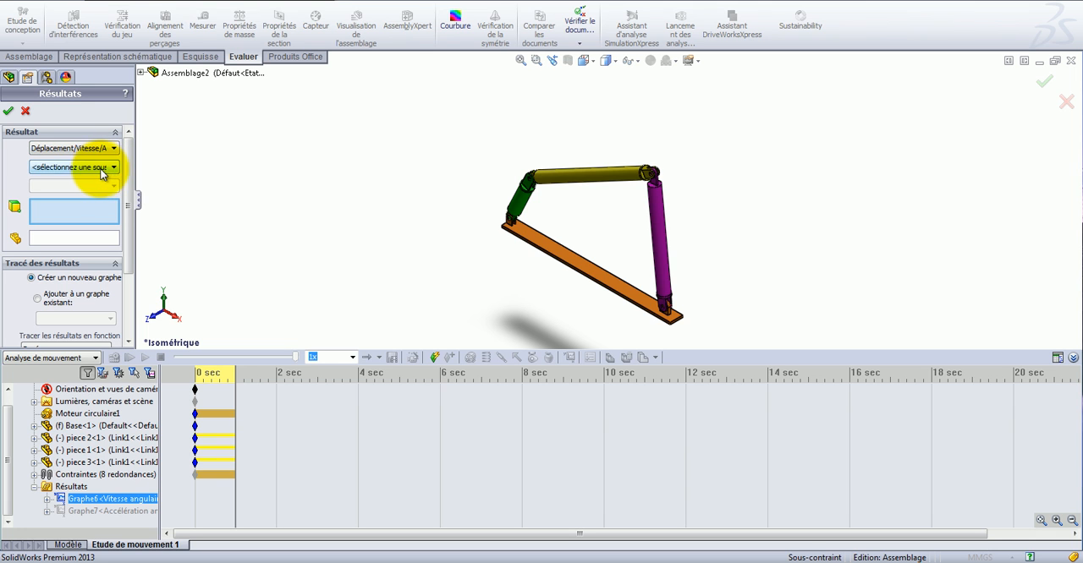
{"action": "left_click", "coordinate": [104, 167]}
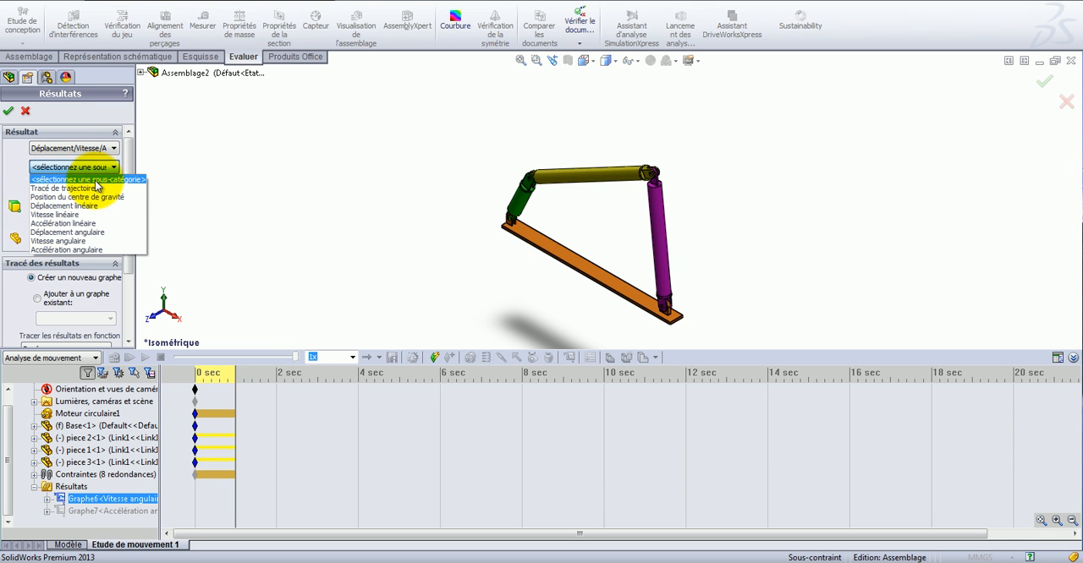
{"action": "left_click", "coordinate": [89, 250]}
{"action": "left_click", "coordinate": [90, 186]}
{"action": "left_click", "coordinate": [73, 225]}
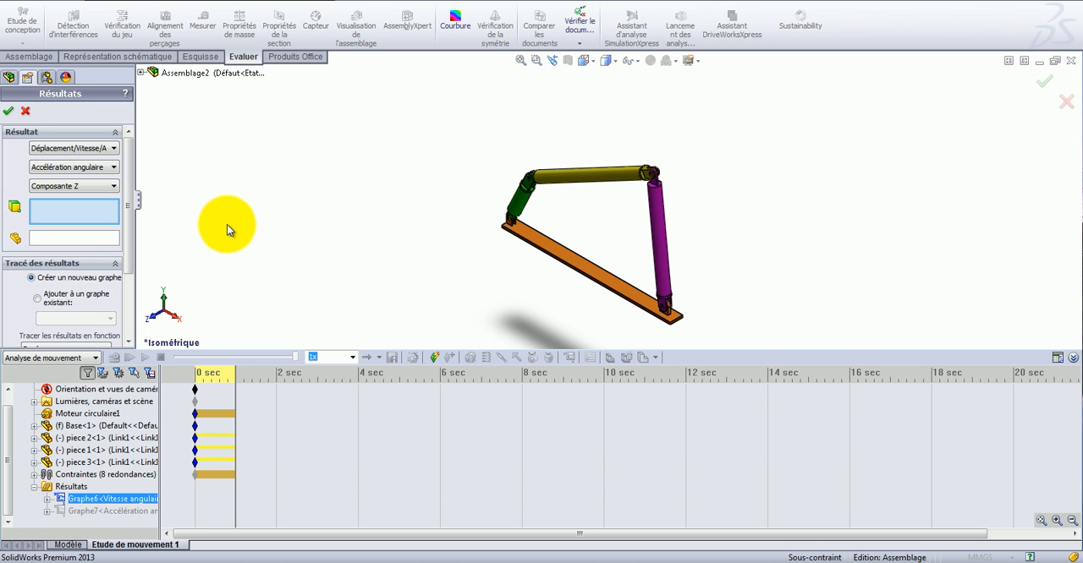
{"action": "left_click", "coordinate": [613, 173]}
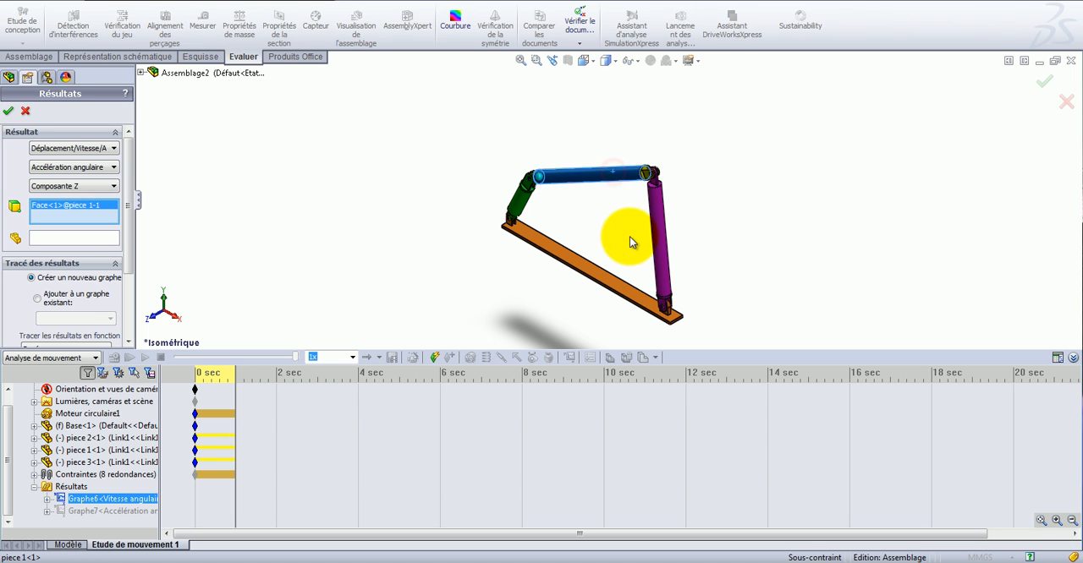
{"action": "left_click", "coordinate": [658, 232]}
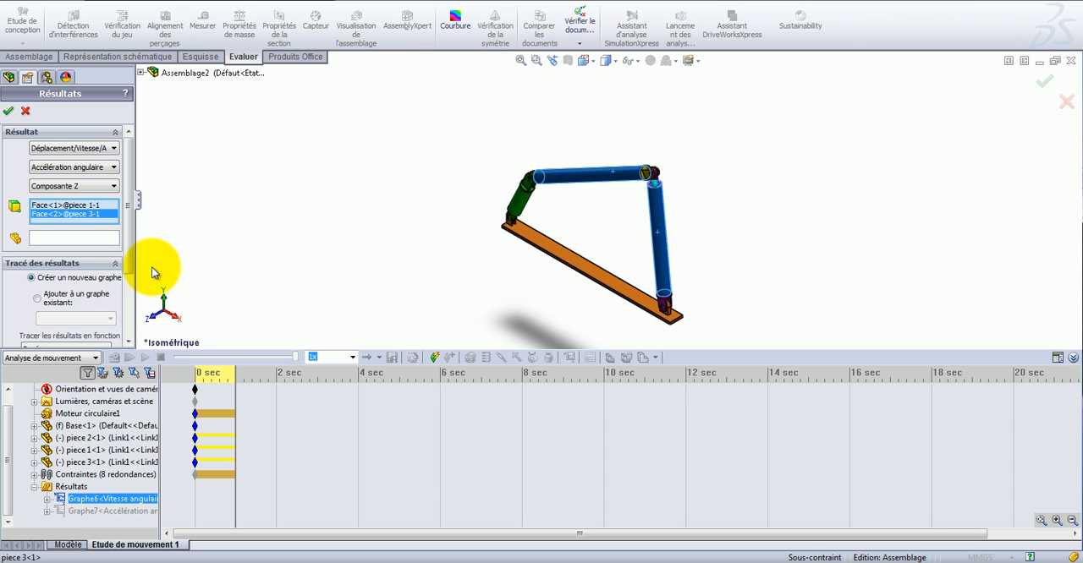
{"action": "left_click", "coordinate": [7, 113]}
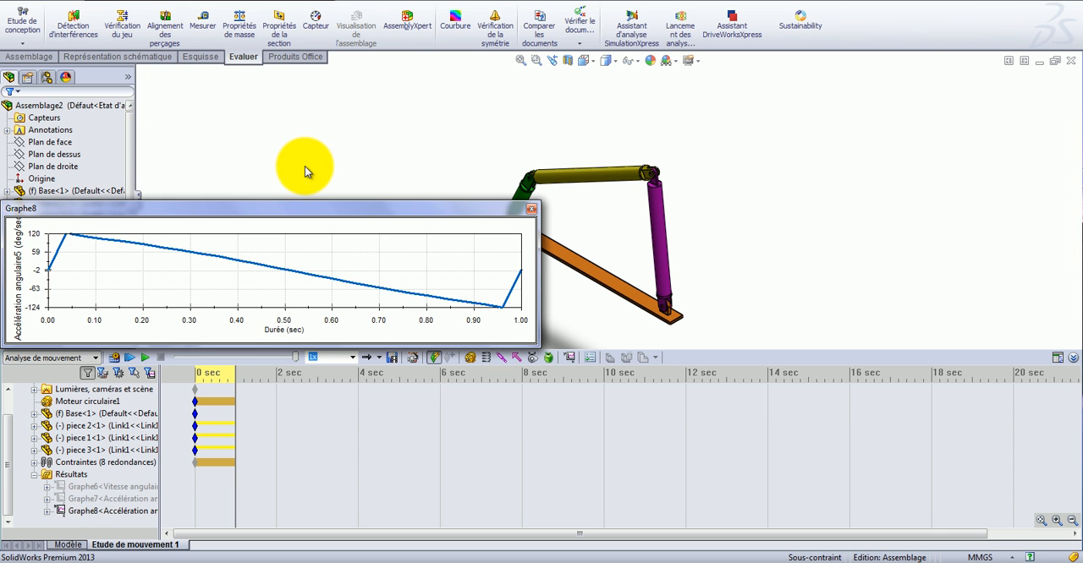
Make the relative angular acceleration graph window narrower and taller, and move it beside the mechanism, clear of the model.
{"action": "left_click_drag", "start_coordinate": [2, 280], "coordinate": [245, 285]}
{"action": "left_click_drag", "start_coordinate": [383, 345], "coordinate": [382, 387]}
{"action": "left_click_drag", "start_coordinate": [399, 211], "coordinate": [933, 103]}
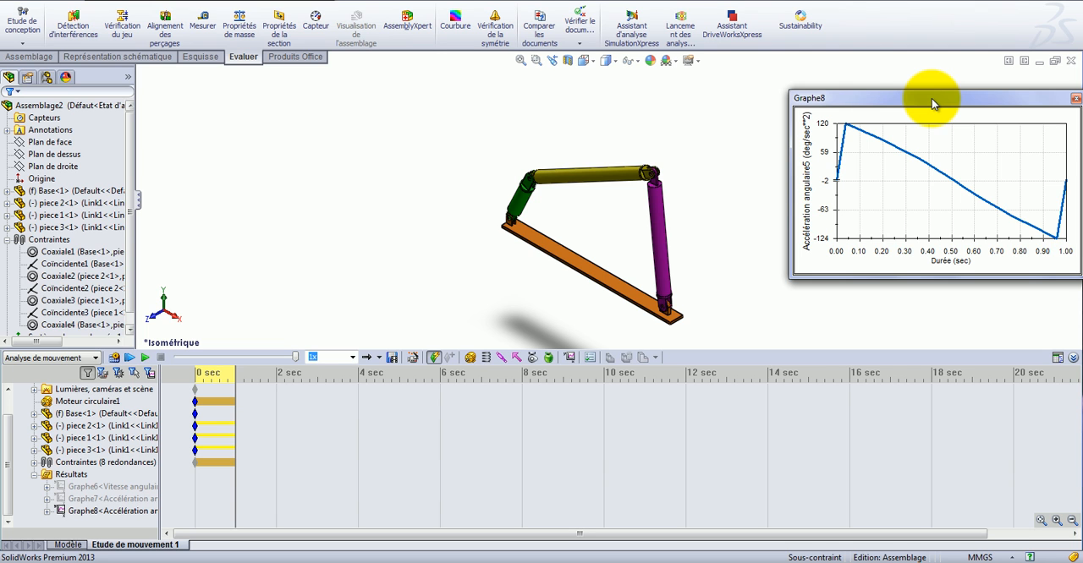
Close the relative acceleration graph and set up a new Déplacement/Vitesse/Accélération result for the Z component of angular acceleration.
{"action": "mouse_move", "coordinate": [1056, 234]}
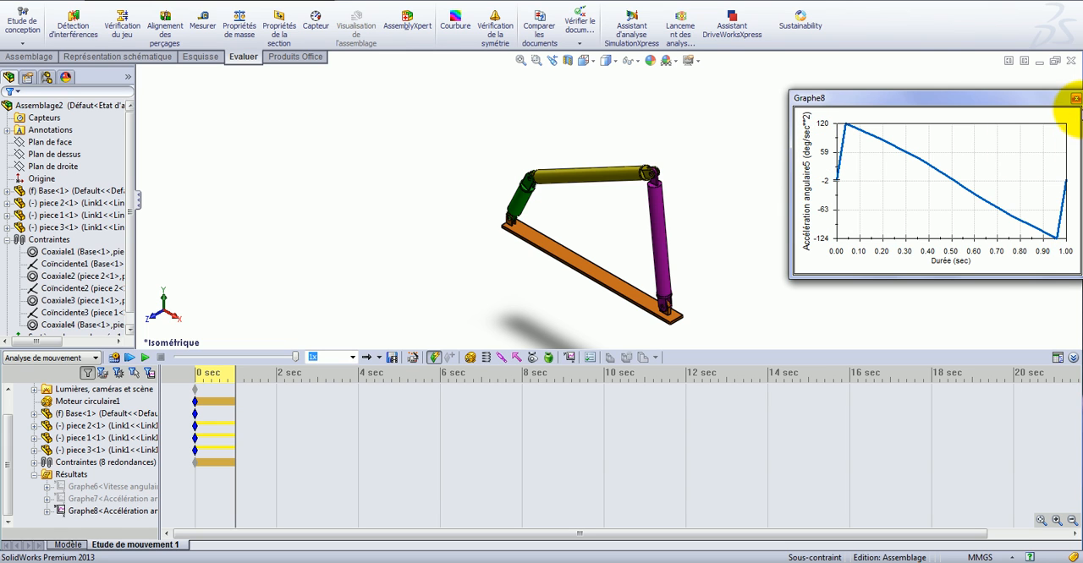
{"action": "left_click", "coordinate": [1075, 99]}
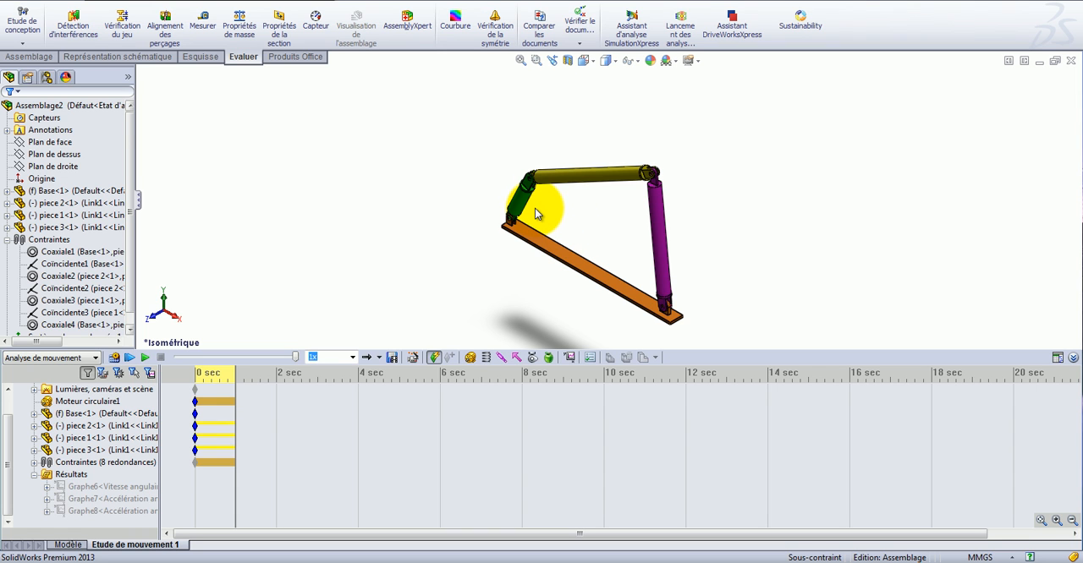
{"action": "left_click", "coordinate": [571, 358]}
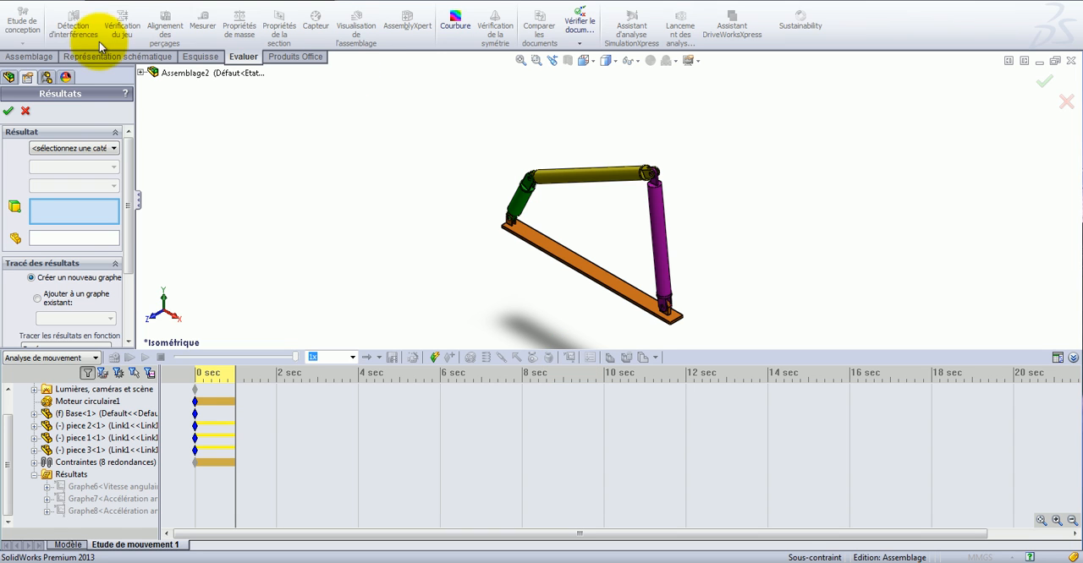
{"action": "left_click", "coordinate": [99, 148]}
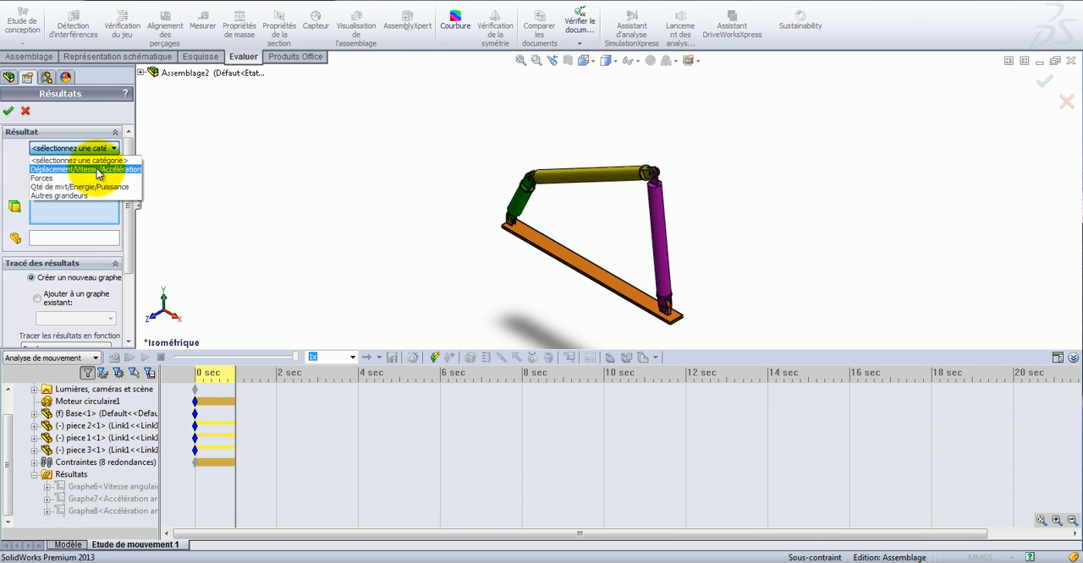
{"action": "left_click", "coordinate": [99, 170]}
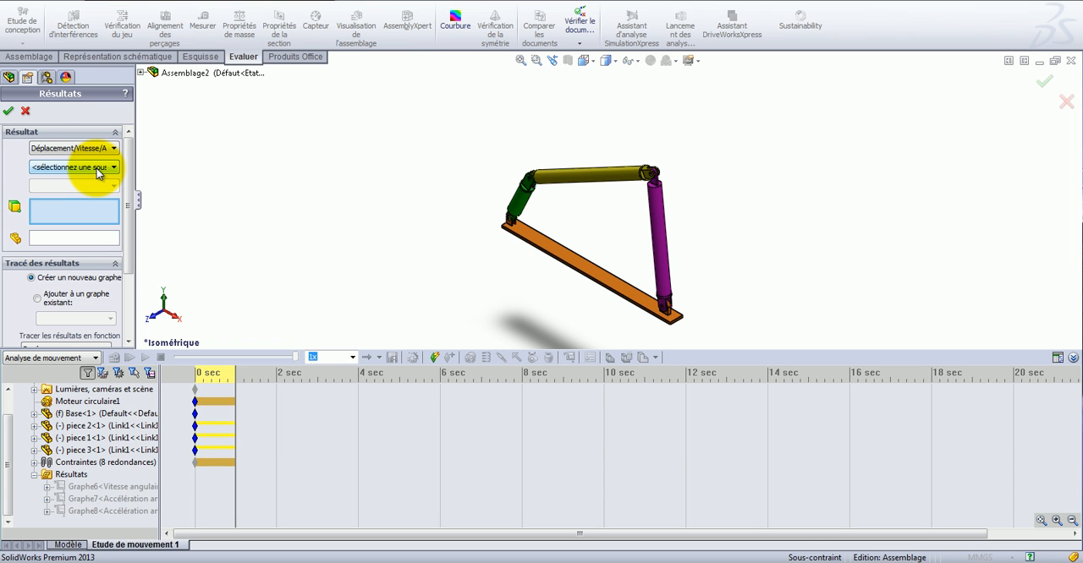
{"action": "left_click", "coordinate": [98, 168]}
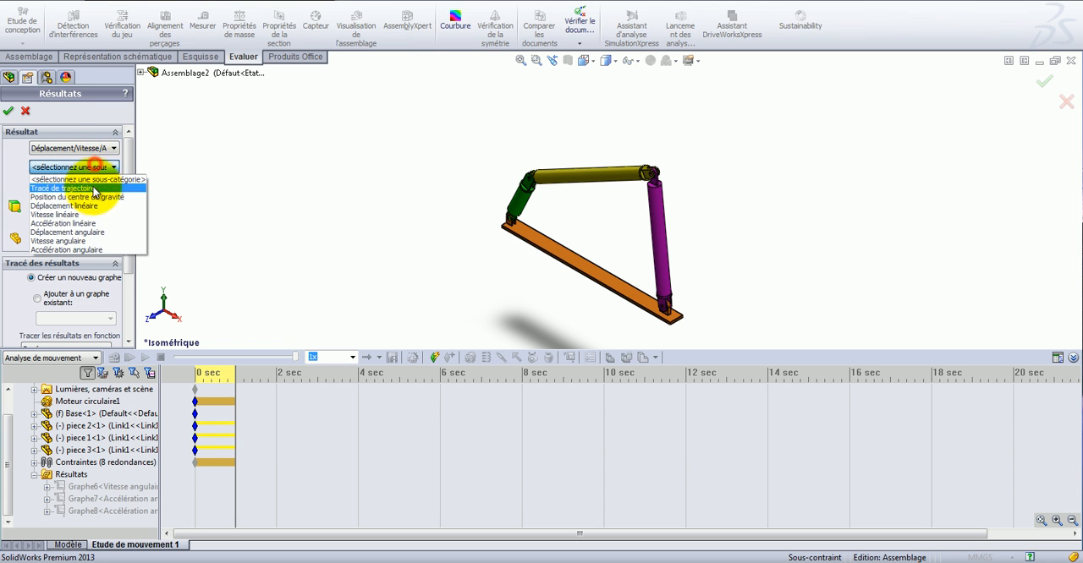
{"action": "left_click", "coordinate": [89, 251]}
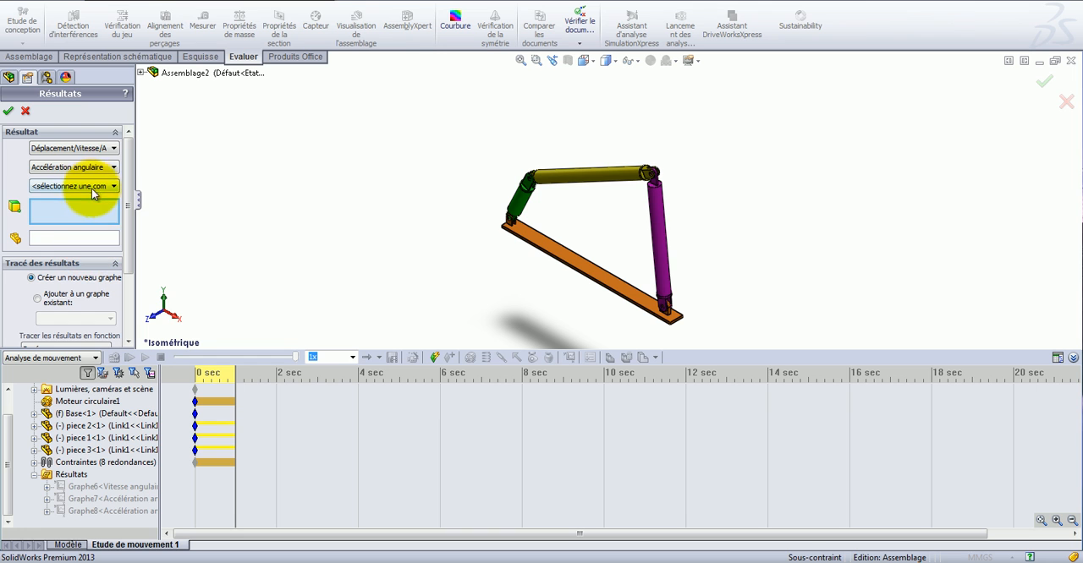
{"action": "left_click", "coordinate": [89, 187]}
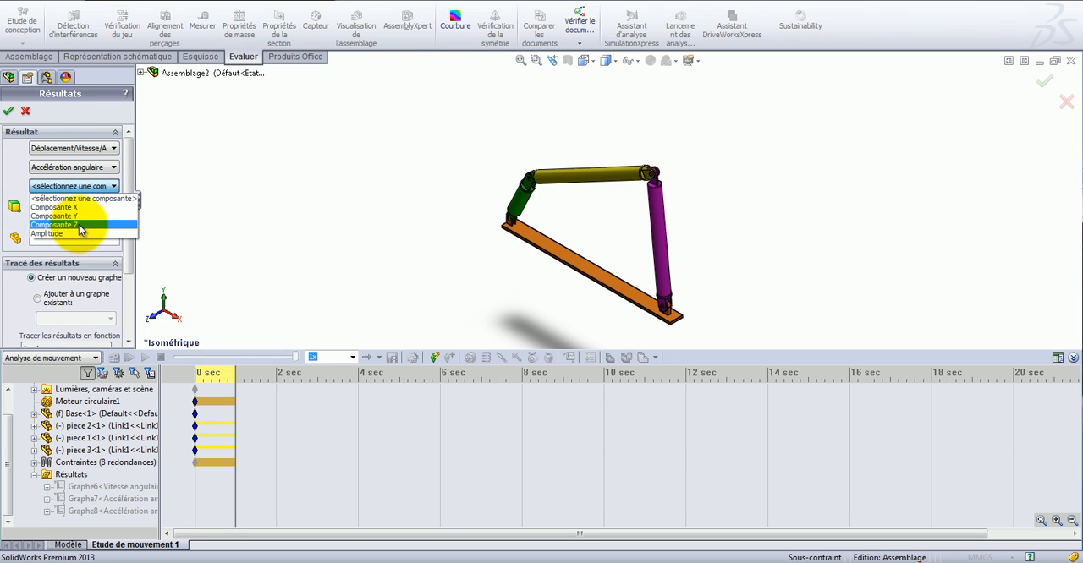
{"action": "left_click", "coordinate": [79, 226]}
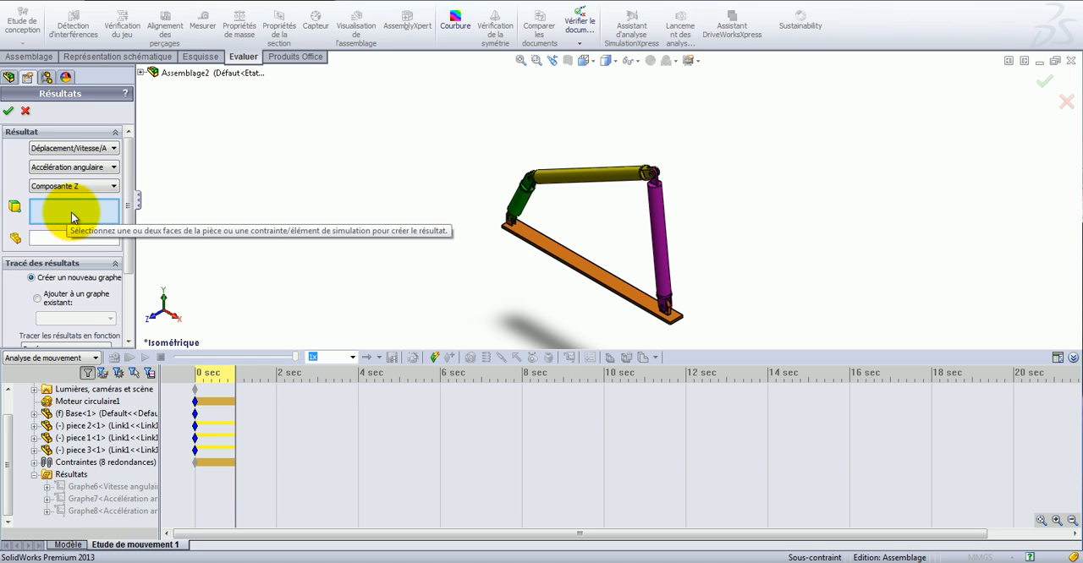
Plot the result for the yellow link's cylindrical face, using the green link as the reference component.
{"action": "left_click", "coordinate": [583, 182]}
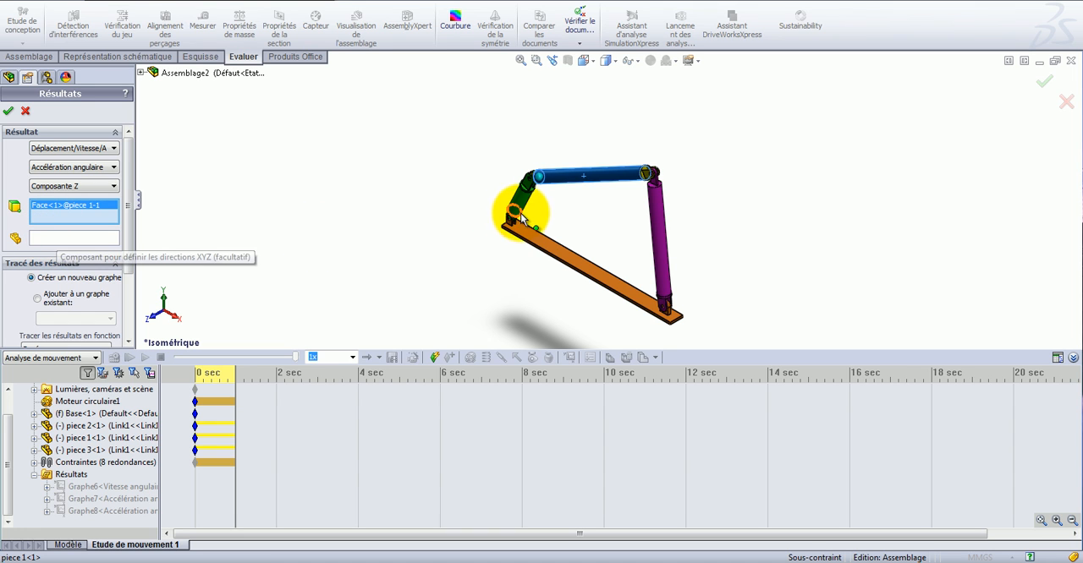
{"action": "left_click", "coordinate": [98, 237]}
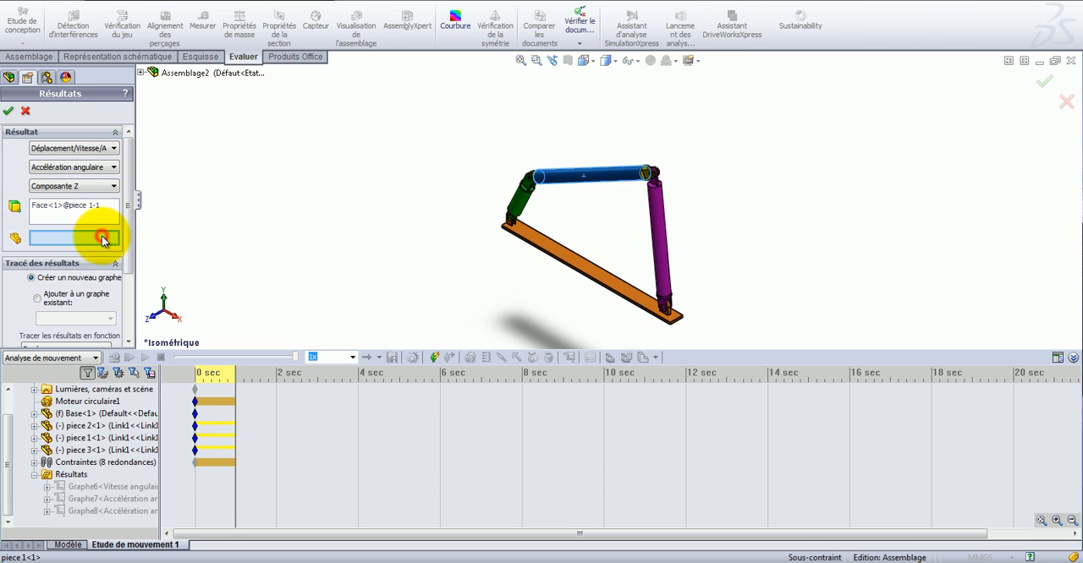
{"action": "left_click", "coordinate": [524, 206]}
{"action": "scroll", "coordinate": [542, 206], "scroll_direction": "down", "scroll_amount": 4}
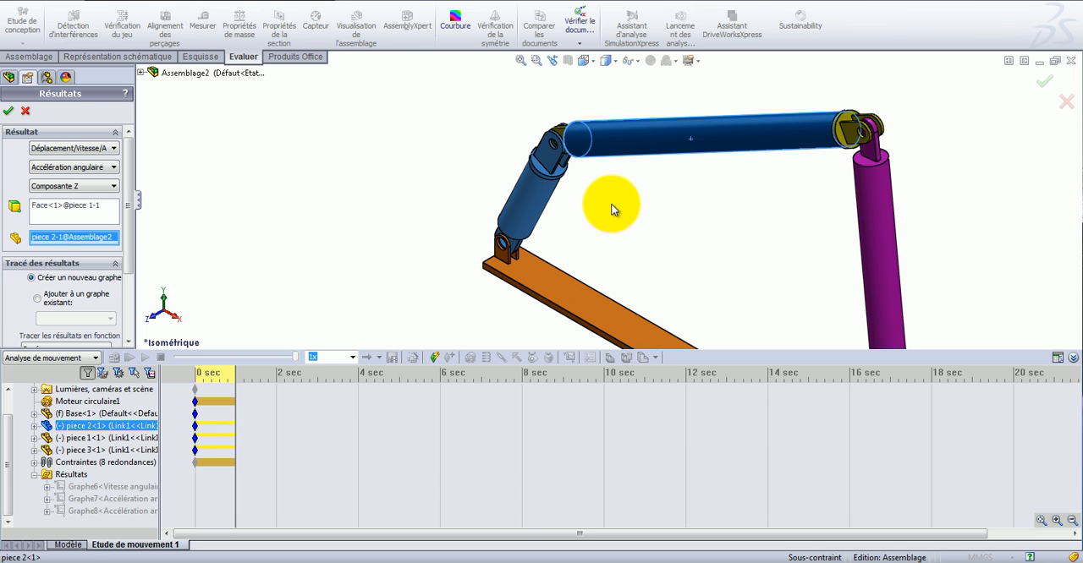
{"action": "left_click", "coordinate": [7, 113]}
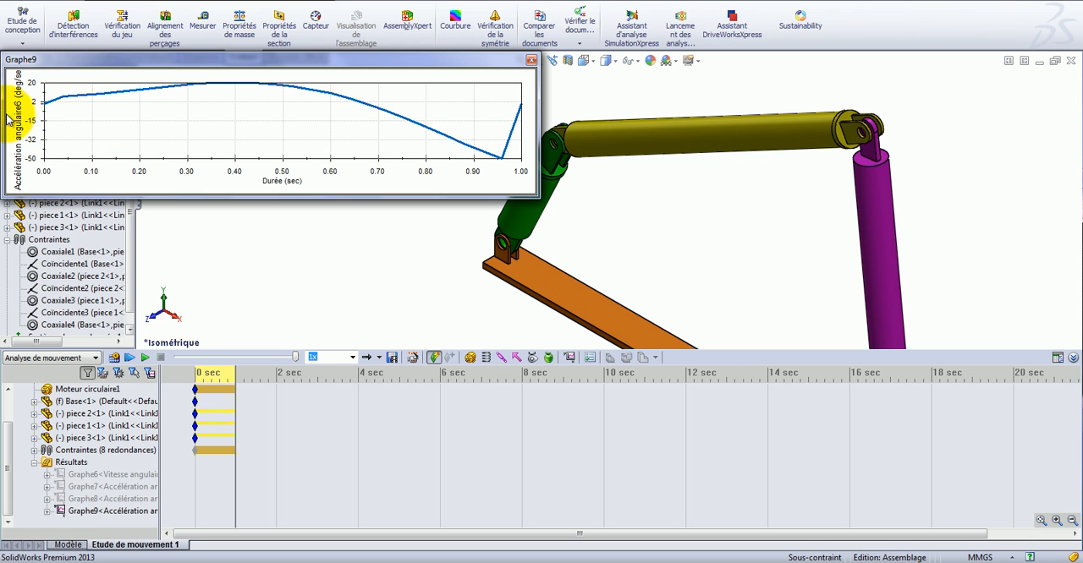
Make the yellow link's new angular acceleration graph window narrower and taller, and move it to the empty area beyond the purple link.
{"action": "scroll", "coordinate": [645, 228], "scroll_direction": "down", "scroll_amount": 4}
{"action": "scroll", "coordinate": [647, 229], "scroll_direction": "up", "scroll_amount": 8}
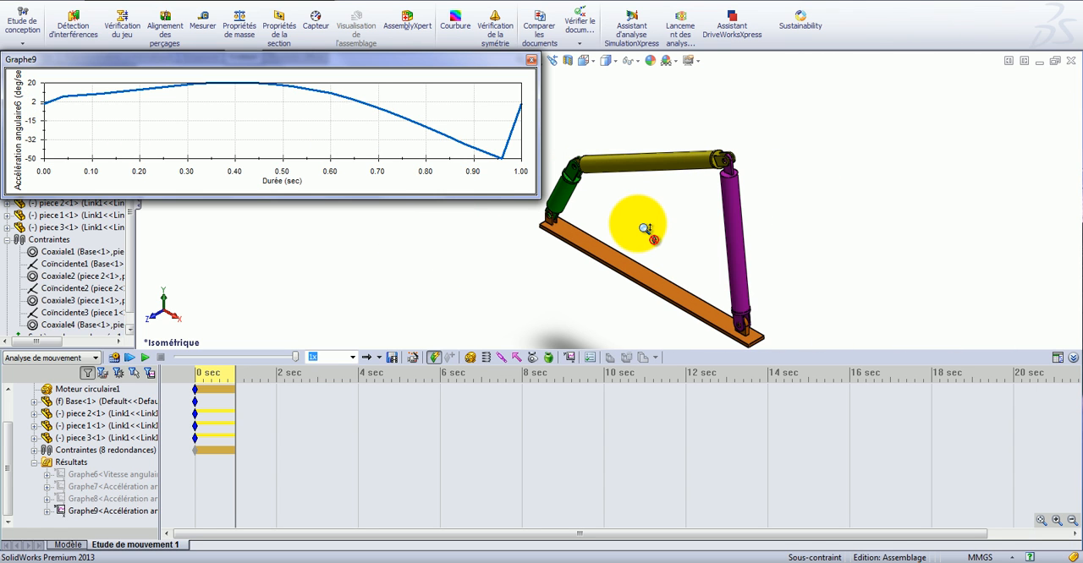
{"action": "left_click_drag", "start_coordinate": [2, 122], "coordinate": [297, 127]}
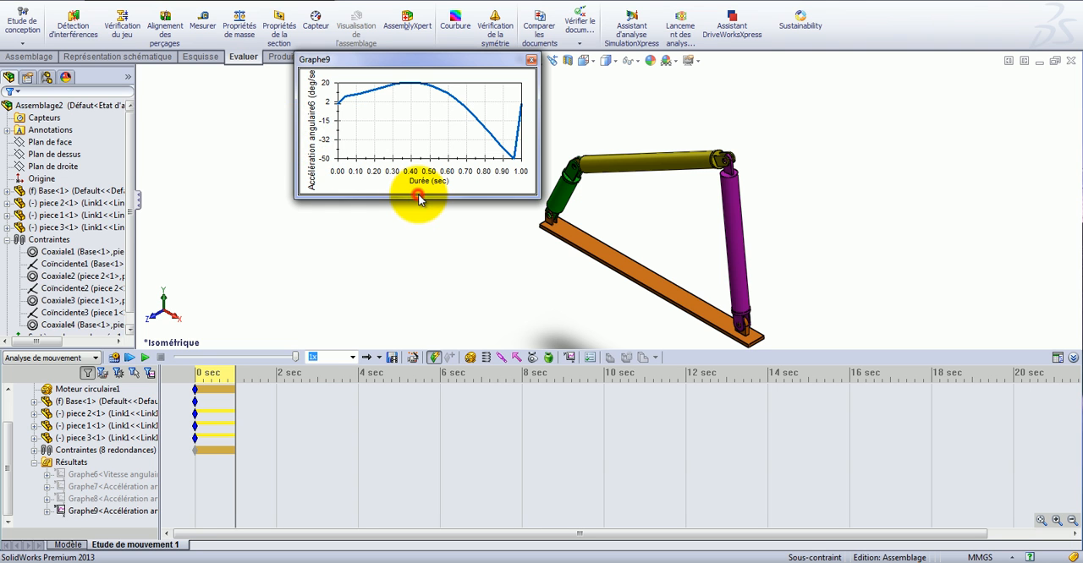
{"action": "left_click_drag", "start_coordinate": [424, 199], "coordinate": [427, 235]}
{"action": "left_click_drag", "start_coordinate": [404, 56], "coordinate": [938, 100]}
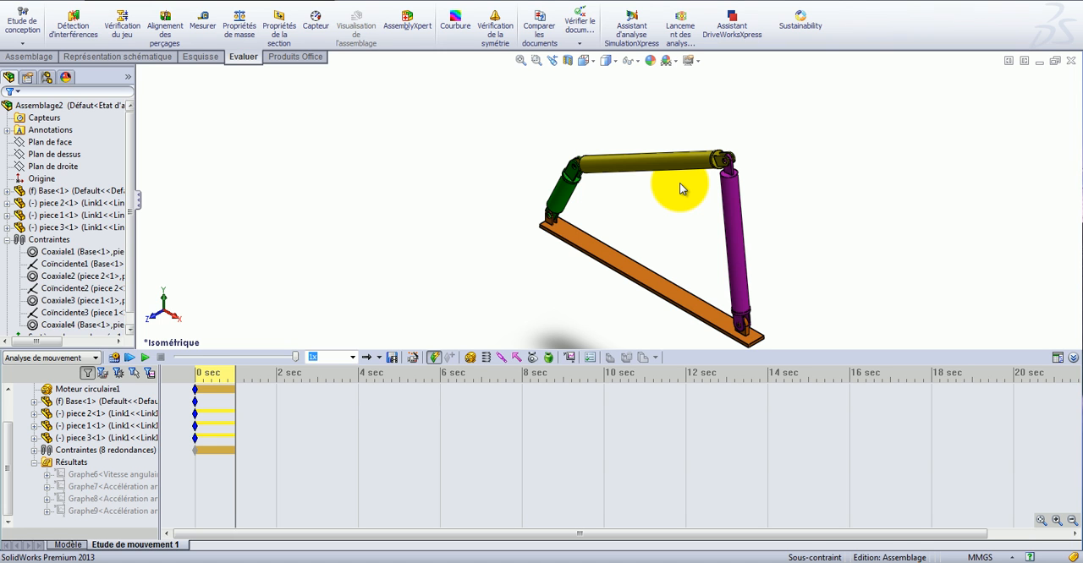
Start a new motion result in the Déplacement/Vitesse/Accélération category with the Tracé de trajectoire subcategory.
{"action": "left_click", "coordinate": [570, 358]}
{"action": "left_click", "coordinate": [74, 148]}
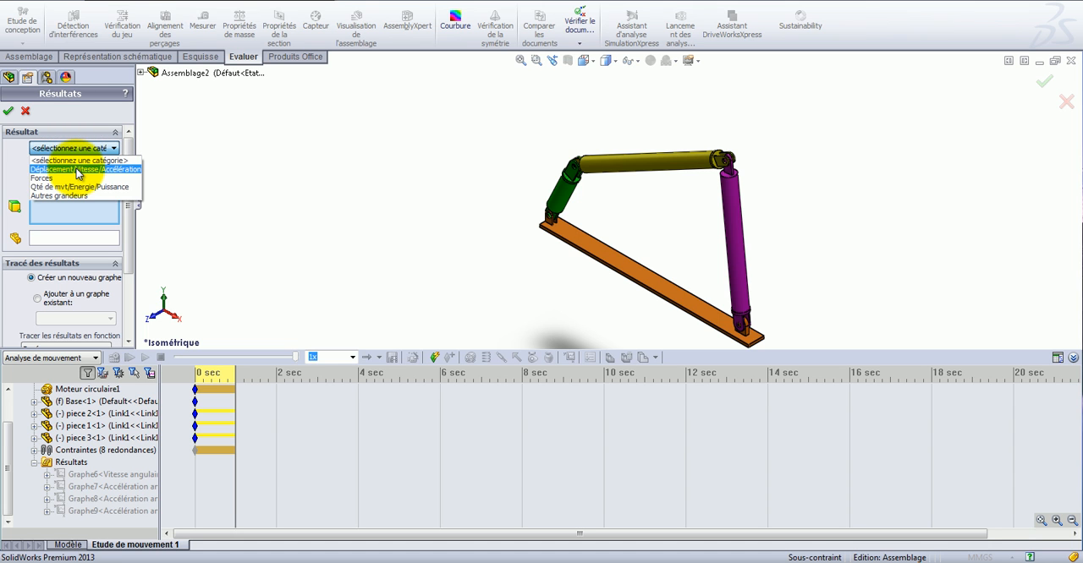
{"action": "left_click", "coordinate": [79, 169]}
{"action": "left_click", "coordinate": [74, 167]}
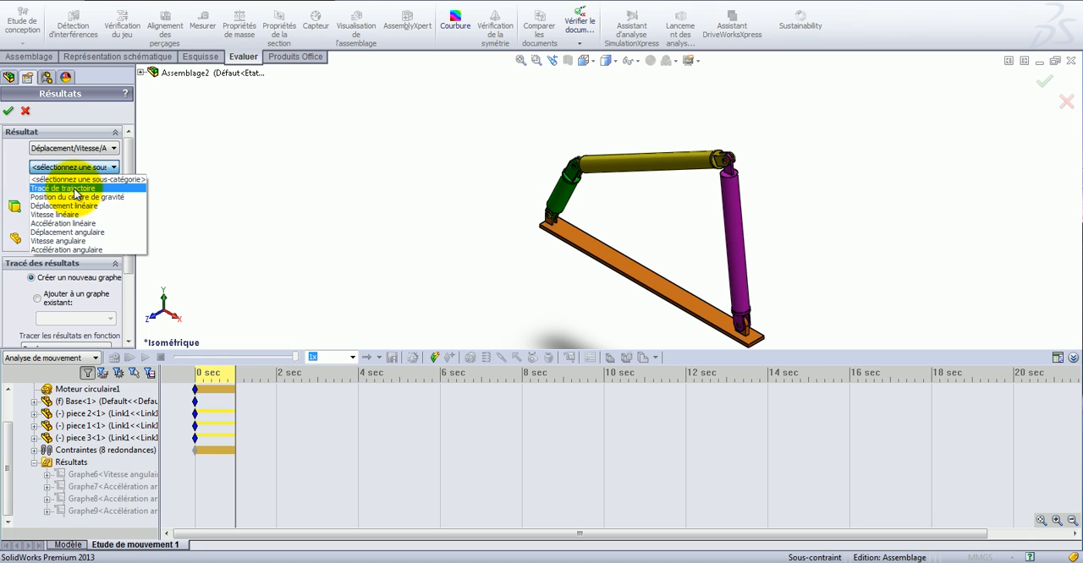
{"action": "left_click", "coordinate": [75, 189]}
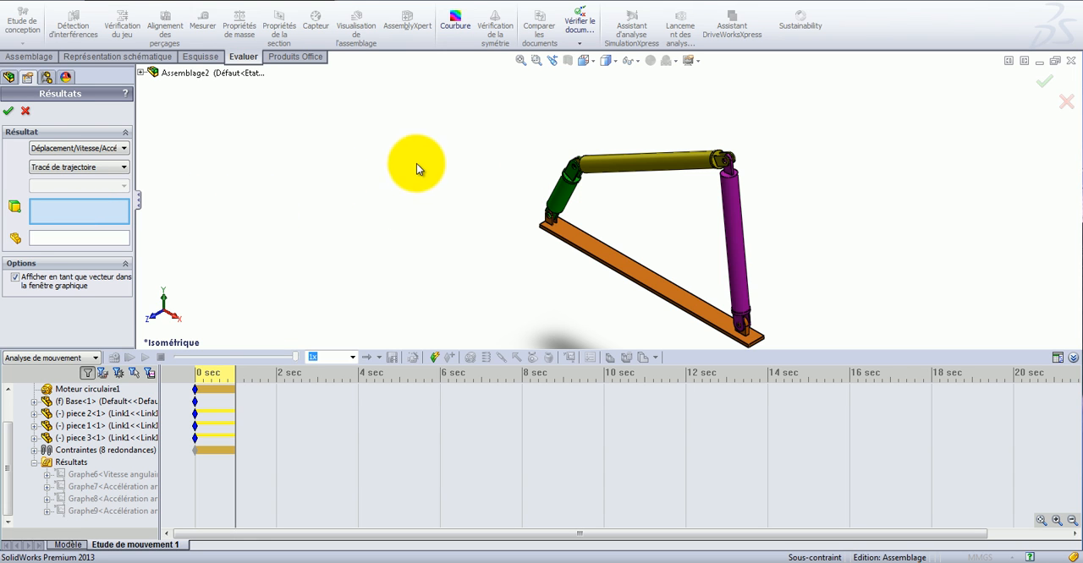
Create the trace path from the circular edge of the yellow link's cylinder, at the end joined to the green link.
{"action": "middle_click_drag", "start_coordinate": [555, 146], "coordinate": [614, 205]}
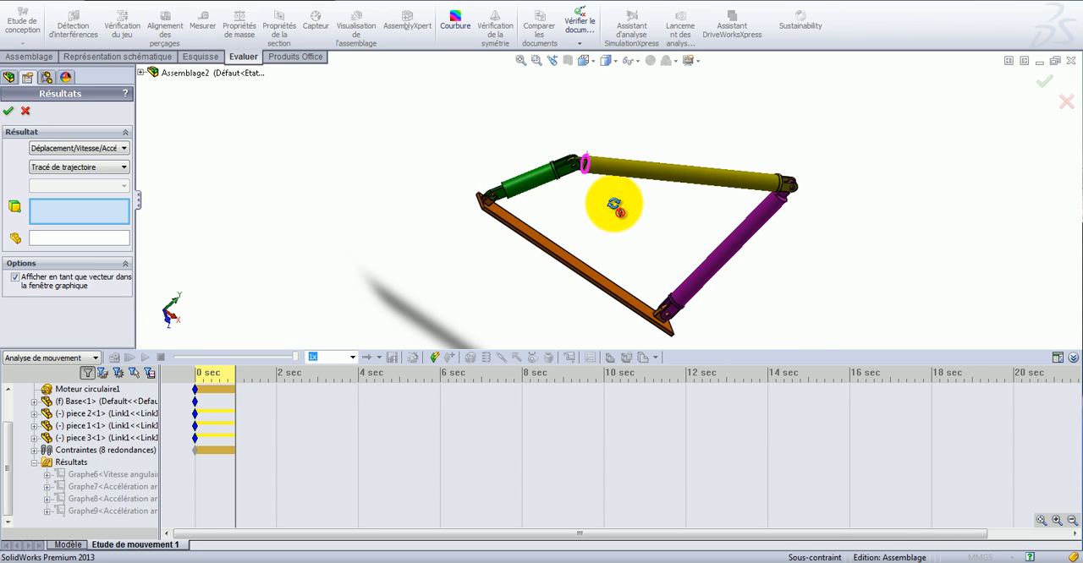
{"action": "scroll", "coordinate": [586, 174], "scroll_direction": "up", "scroll_amount": 8}
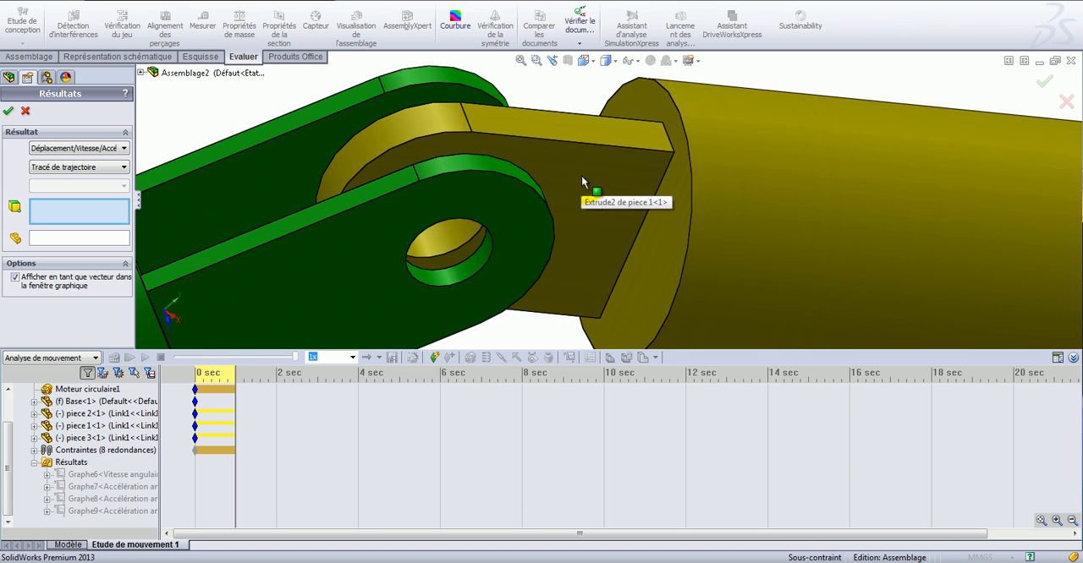
{"action": "left_click", "coordinate": [693, 193]}
{"action": "scroll", "coordinate": [626, 219], "scroll_direction": "down", "scroll_amount": 5}
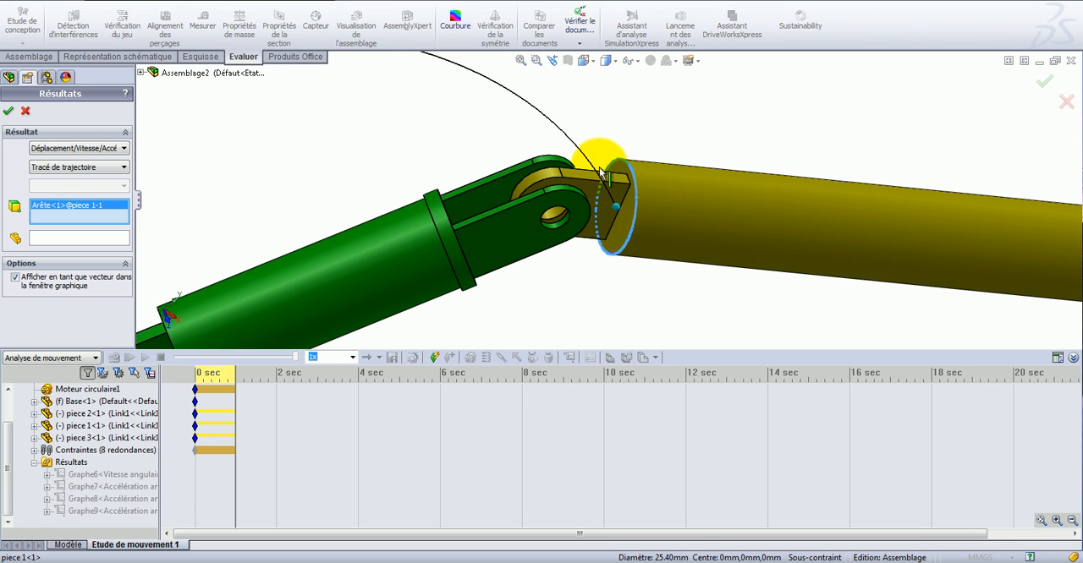
{"action": "scroll", "coordinate": [499, 108], "scroll_direction": "down", "scroll_amount": 3}
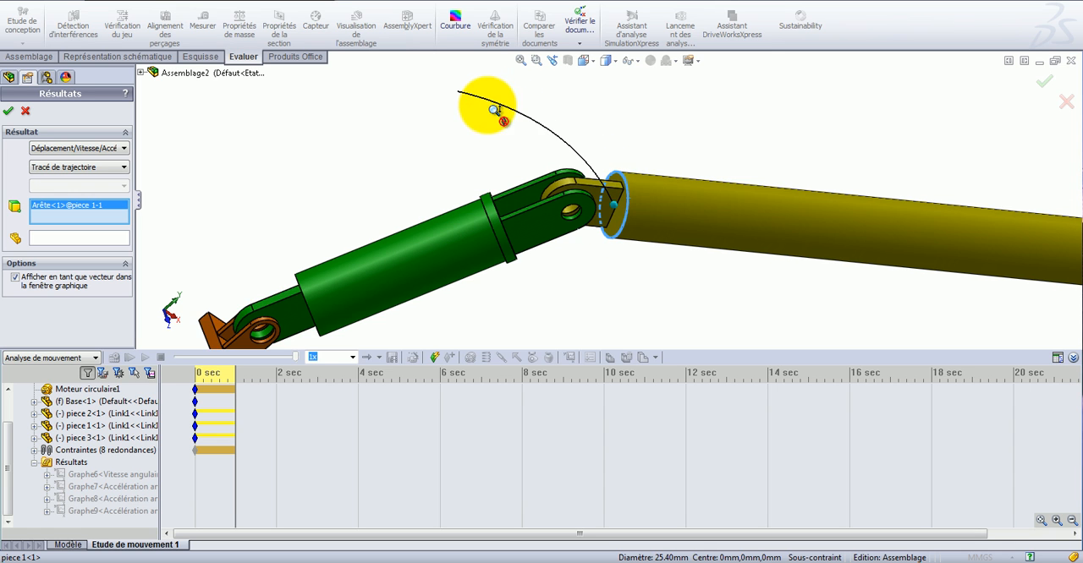
{"action": "scroll", "coordinate": [532, 118], "scroll_direction": "up", "scroll_amount": 5}
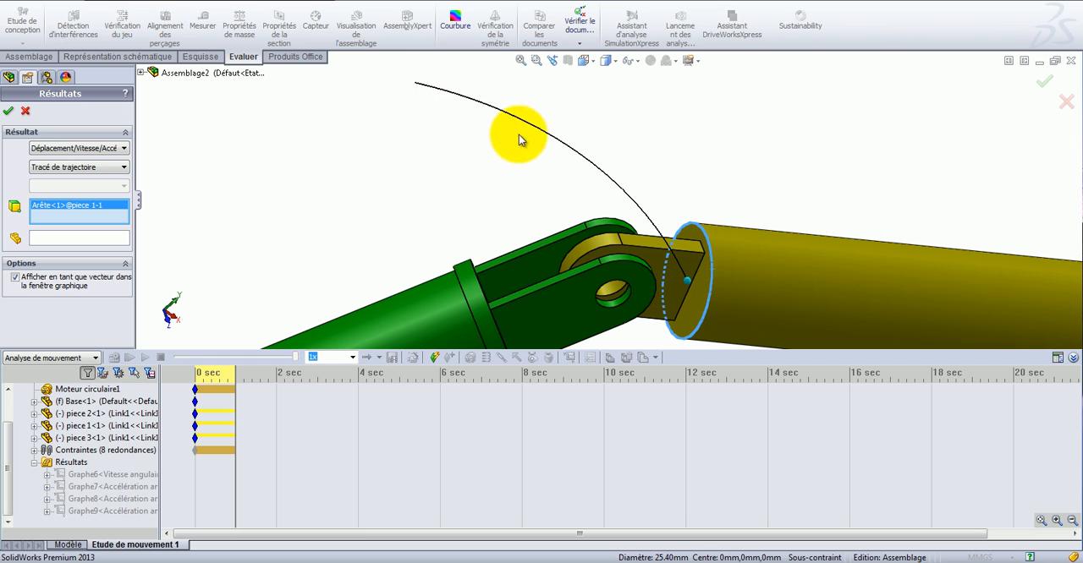
{"action": "left_click", "coordinate": [8, 112]}
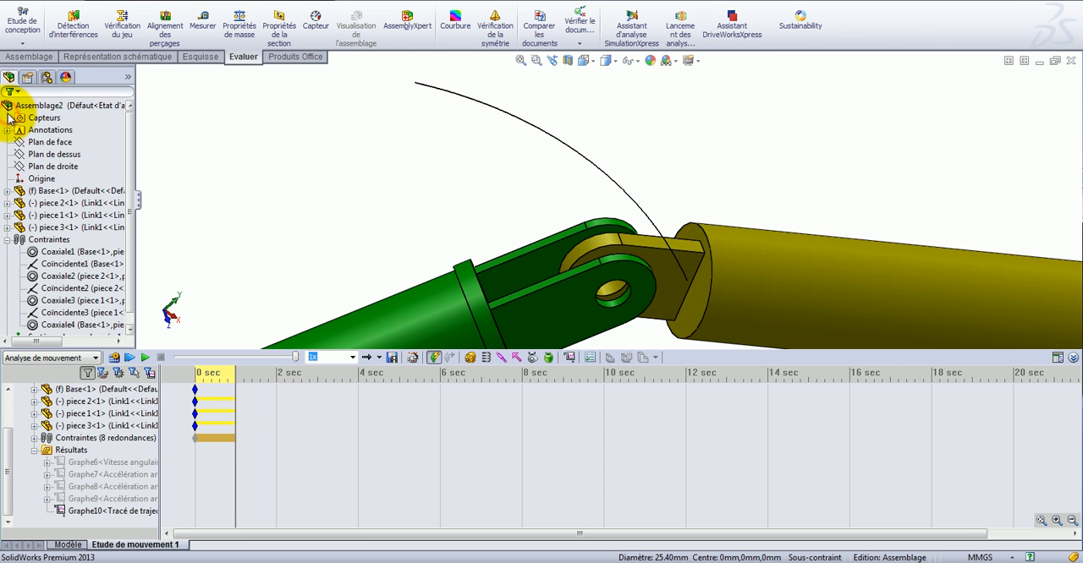
Return the assembly to the isometric view and replay the motion study from the start to watch the link follow its traced path.
{"action": "left_click", "coordinate": [583, 60]}
{"action": "left_click", "coordinate": [596, 62]}
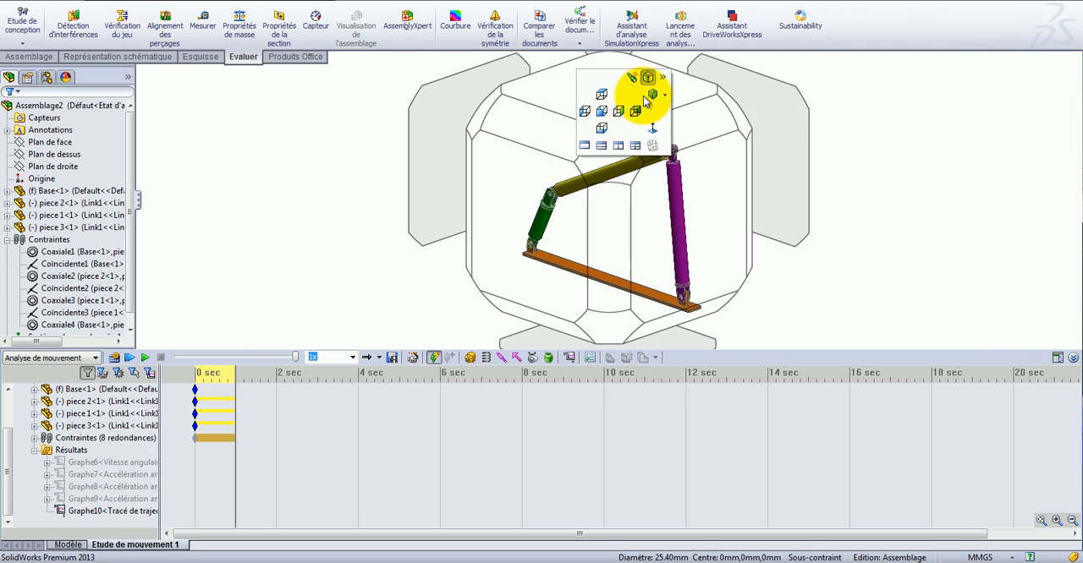
{"action": "left_click", "coordinate": [656, 92]}
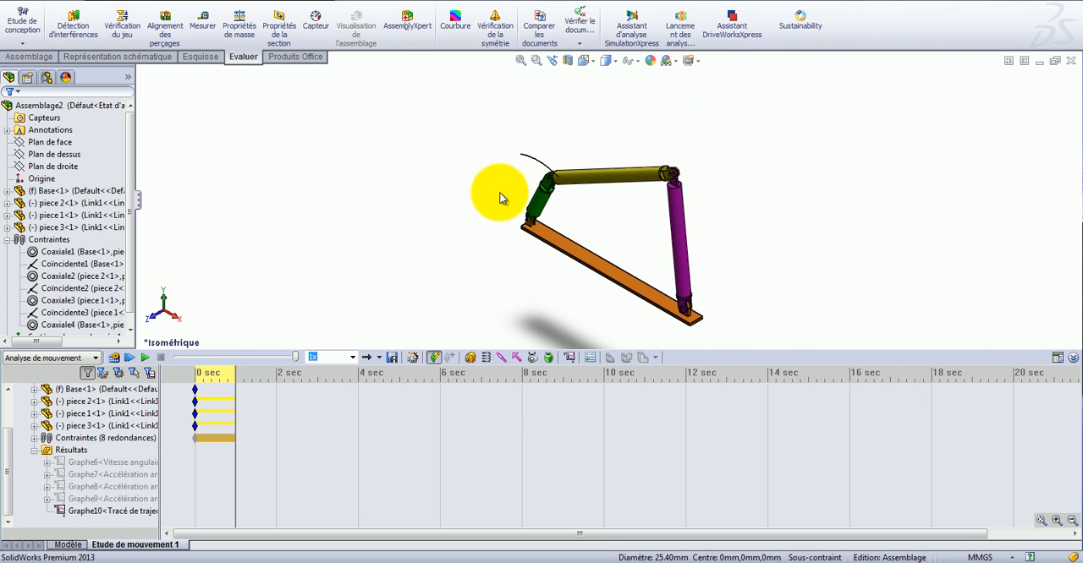
{"action": "scroll", "coordinate": [558, 204], "scroll_direction": "down", "scroll_amount": 5}
{"action": "scroll", "coordinate": [554, 201], "scroll_direction": "up", "scroll_amount": 3}
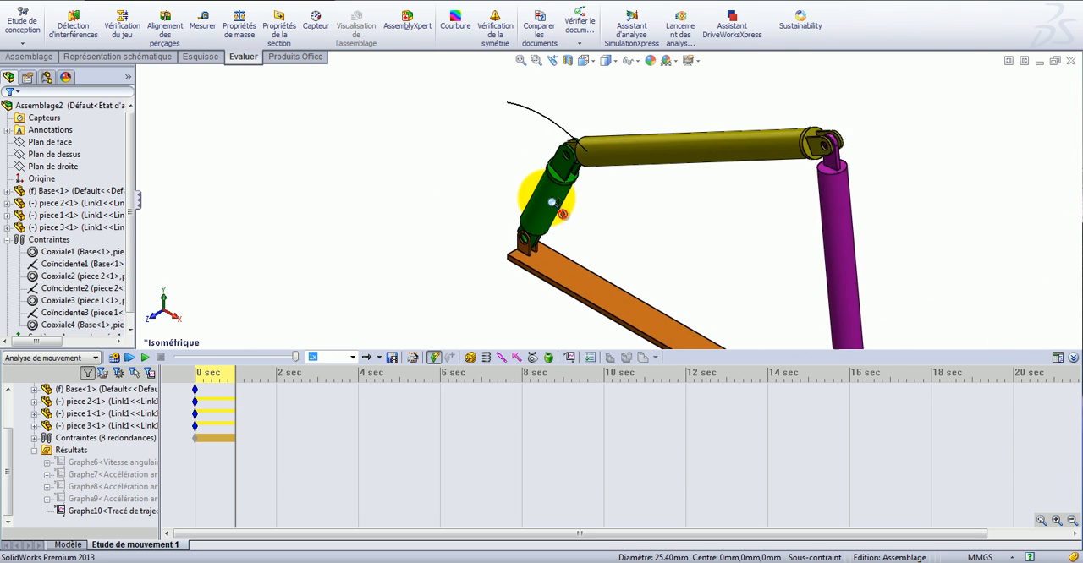
{"action": "left_click", "coordinate": [134, 359]}
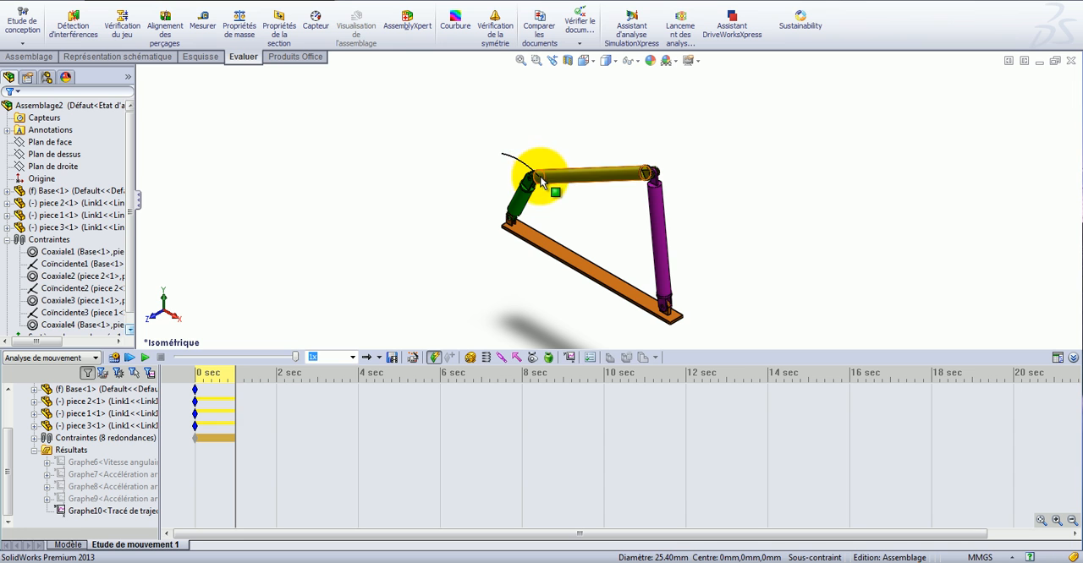
{"action": "scroll", "coordinate": [525, 181], "scroll_direction": "down", "scroll_amount": 6}
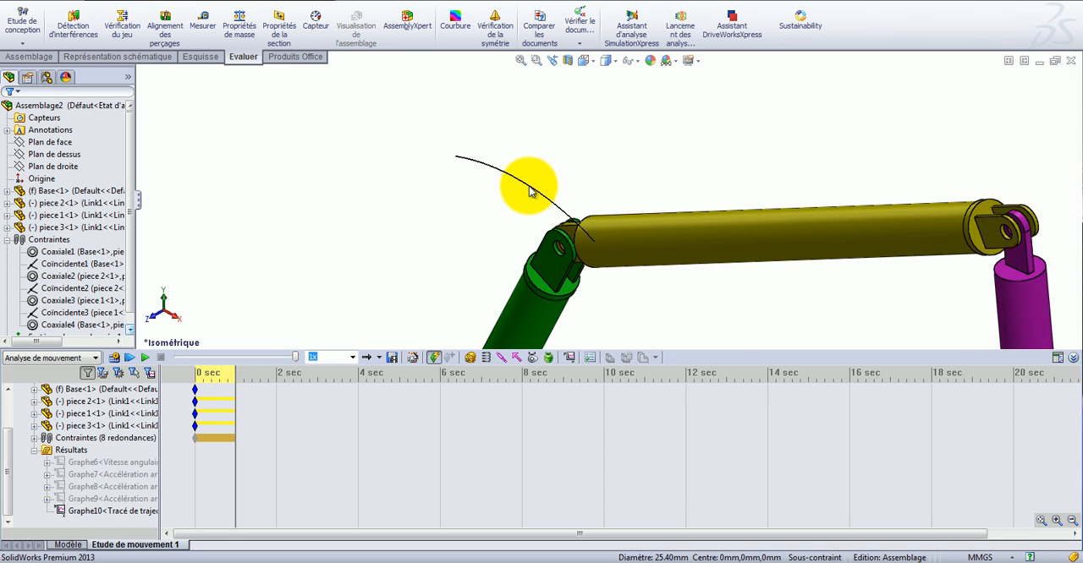
{"action": "left_click", "coordinate": [129, 358]}
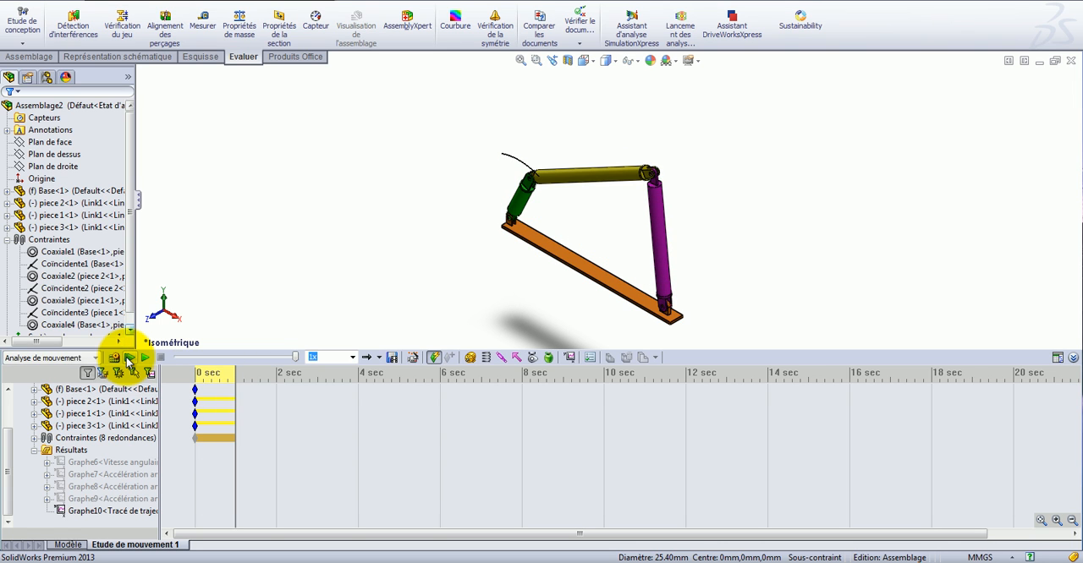